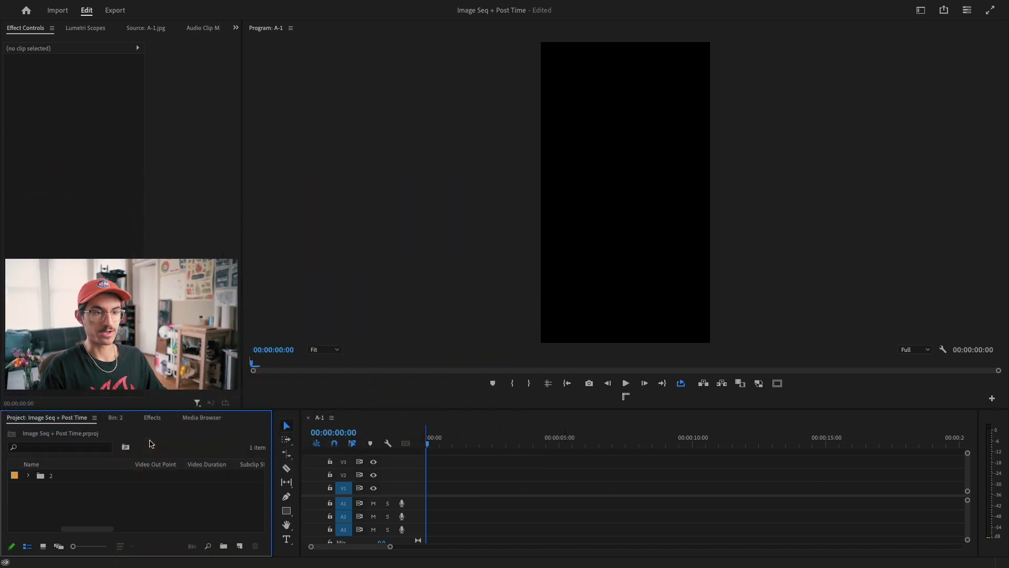
Import Gooey24.mov and place it at 00:00 on track V1
{"action": "key", "text": "super+i"}
{"action": "left_click", "coordinate": [457, 164]}
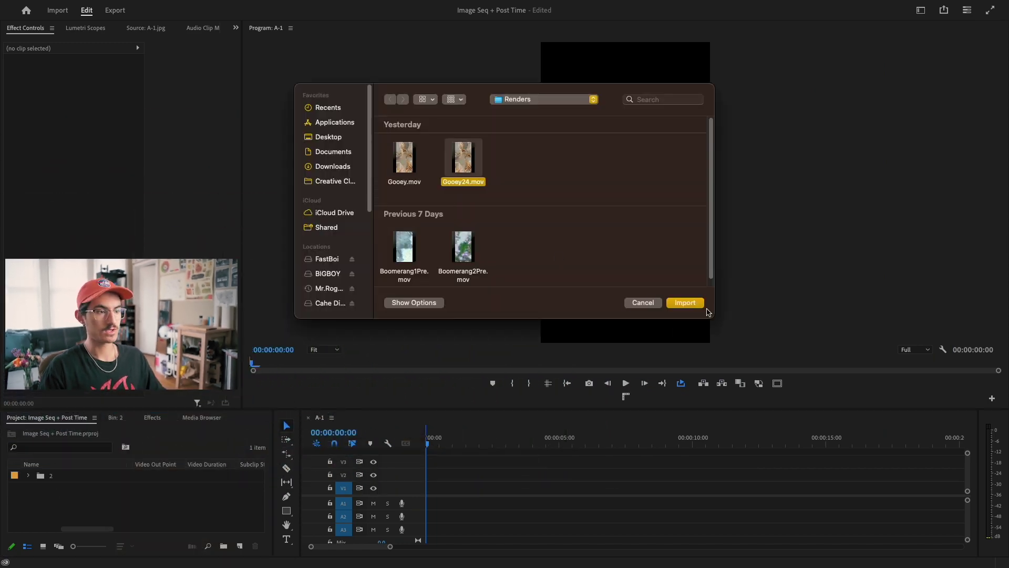
{"action": "left_click", "coordinate": [689, 303]}
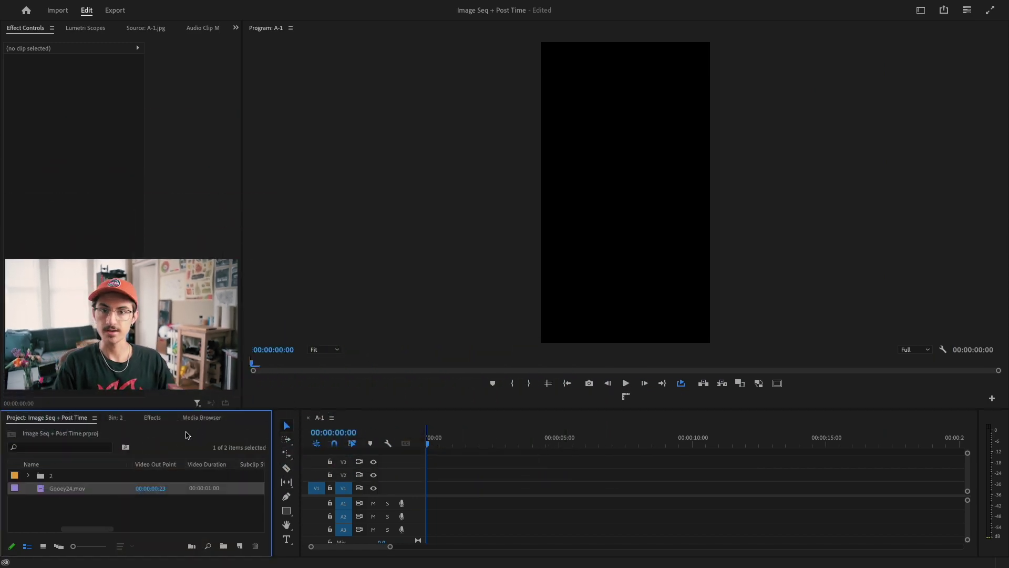
{"action": "left_click_drag", "start_coordinate": [174, 463], "coordinate": [436, 487]}
Set the out point at the clip's last frame and preview the marked range
{"action": "left_click_drag", "start_coordinate": [426, 444], "coordinate": [453, 441]}
{"action": "key", "text": "o"}
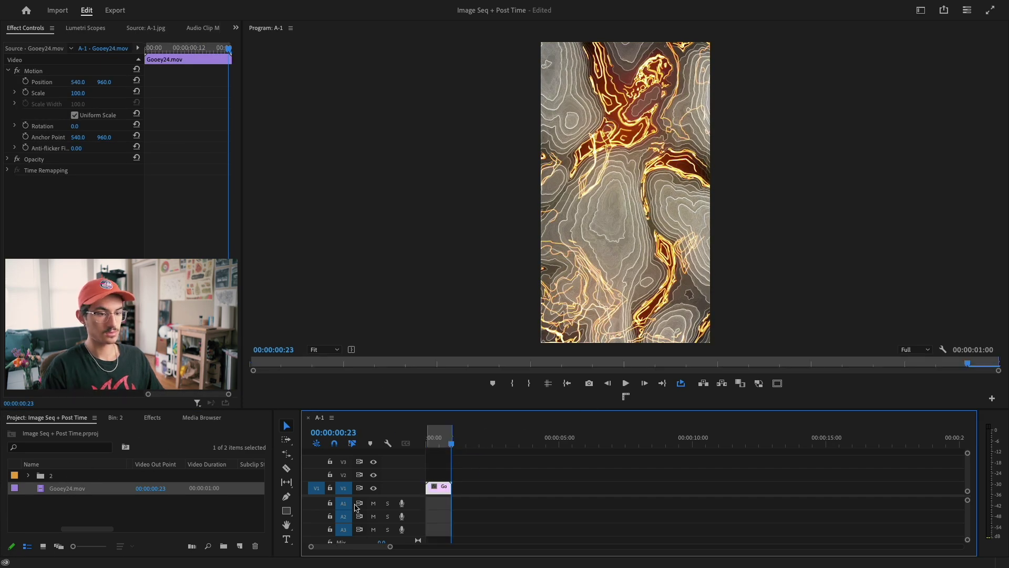
{"action": "key", "text": "space"}
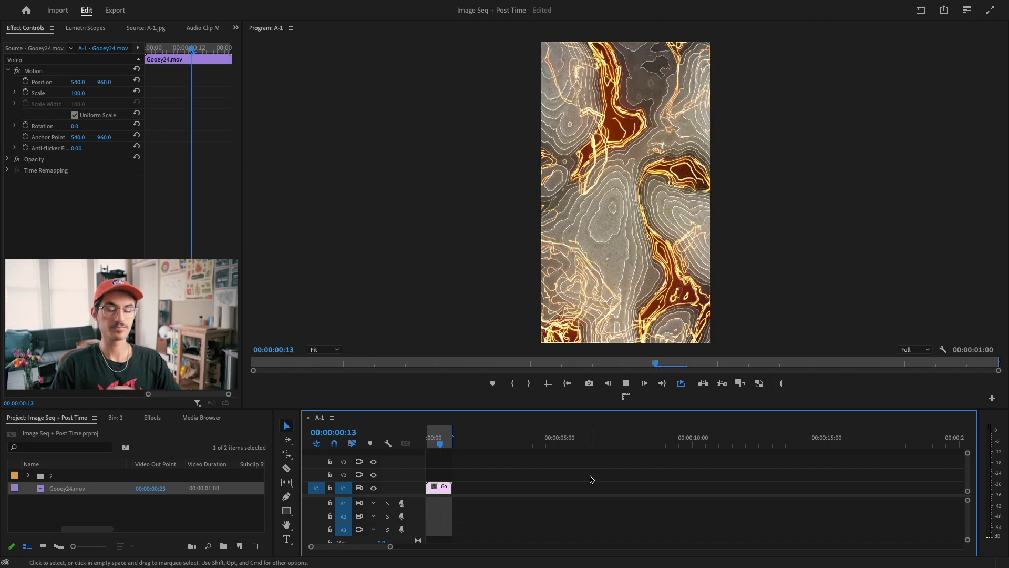
{"action": "key", "text": "space"}
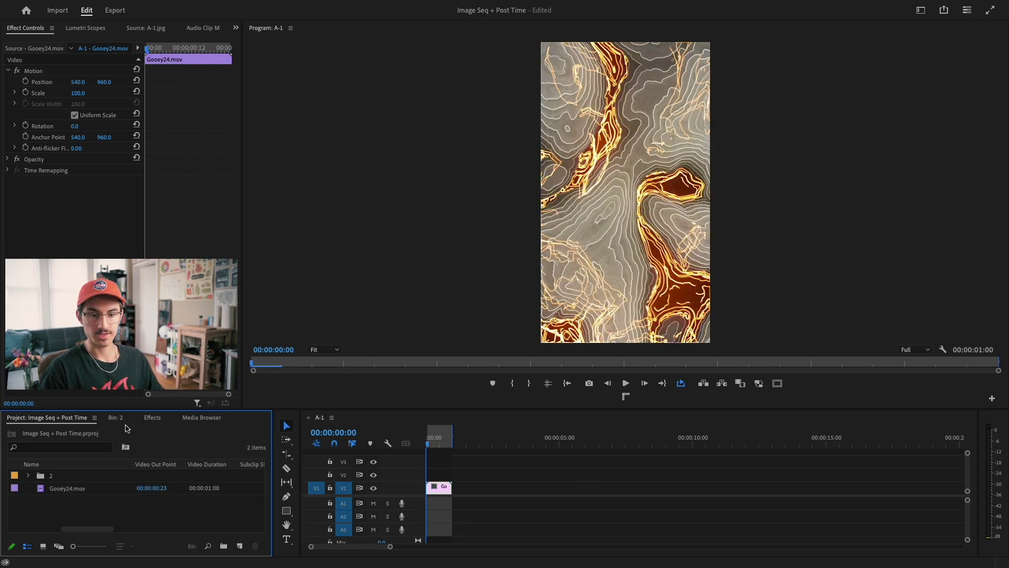
Apply Posterize Time to Gooey24.mov and set its frame rate to 12
{"action": "left_click", "coordinate": [152, 418]}
{"action": "left_click", "coordinate": [45, 431]}
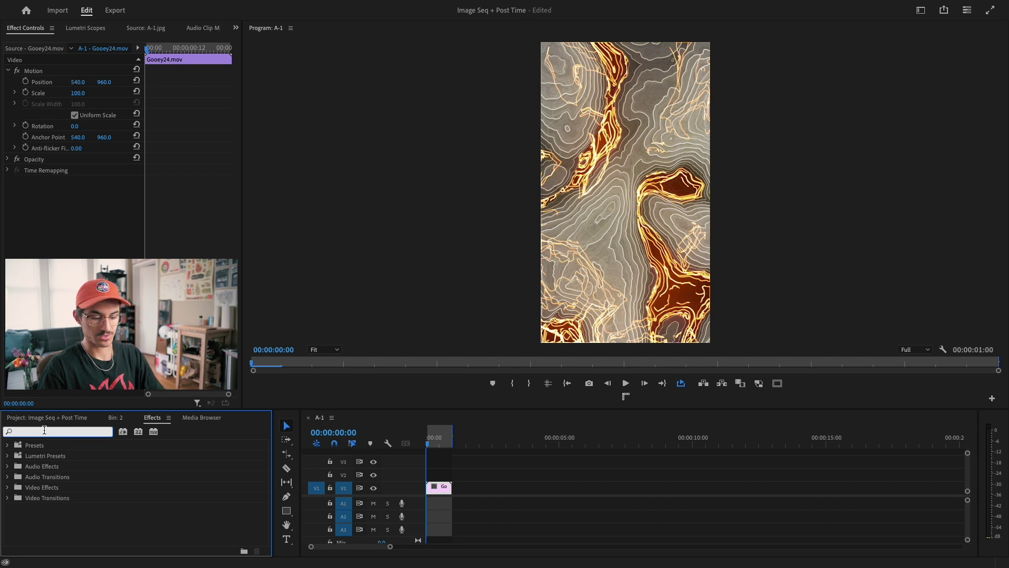
{"action": "type", "text": "poster"}
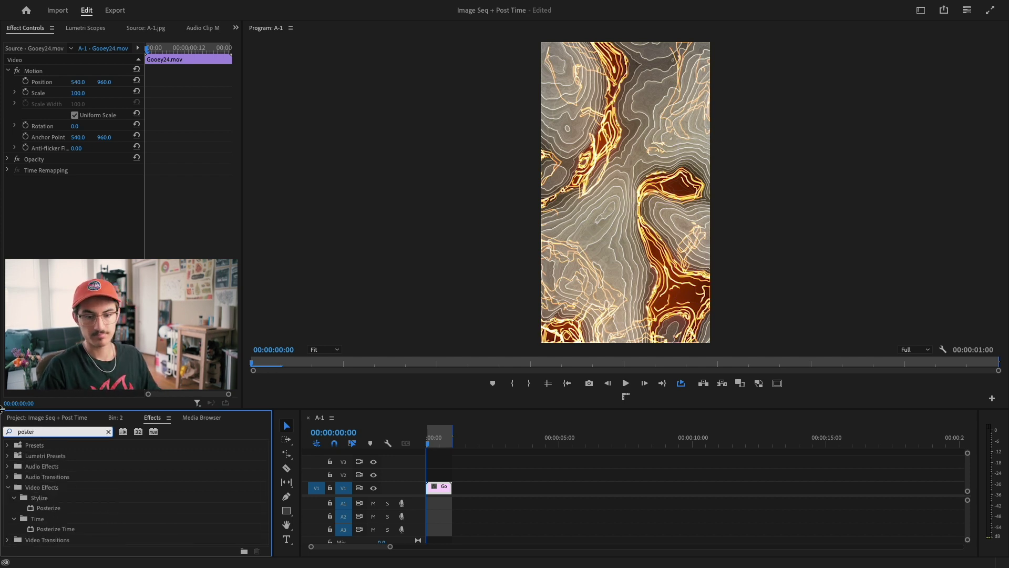
{"action": "double_click", "coordinate": [57, 528]}
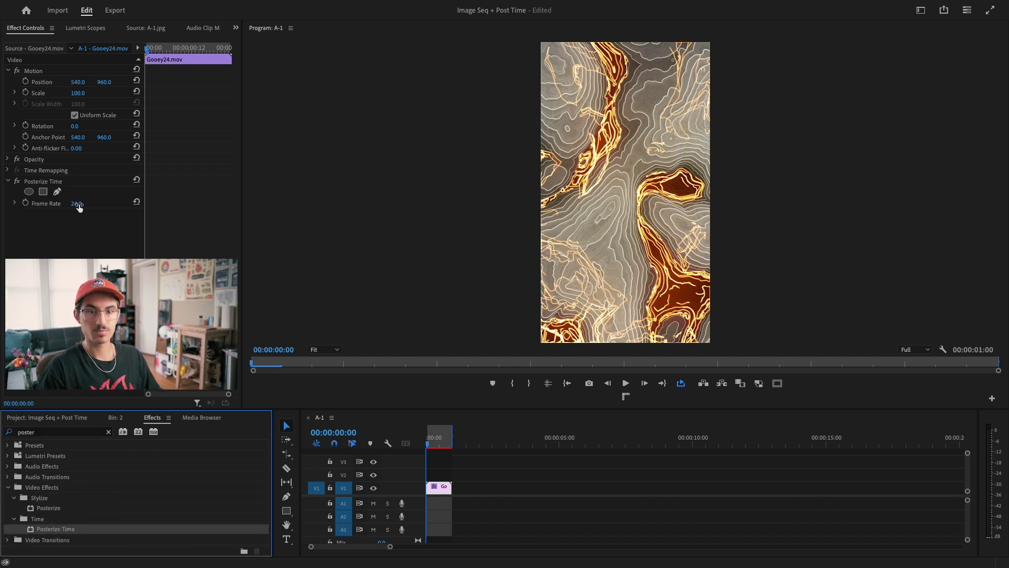
{"action": "left_click", "coordinate": [77, 204]}
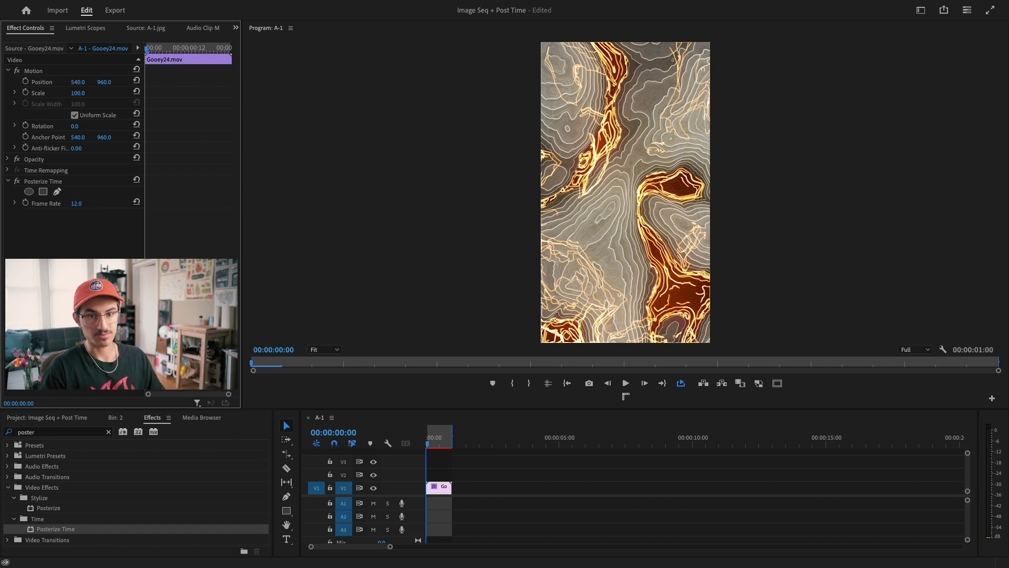
Preview the posterized clip, then return to the start and fit the timeline to the clip
{"action": "left_click", "coordinate": [433, 447]}
{"action": "key", "text": "space"}
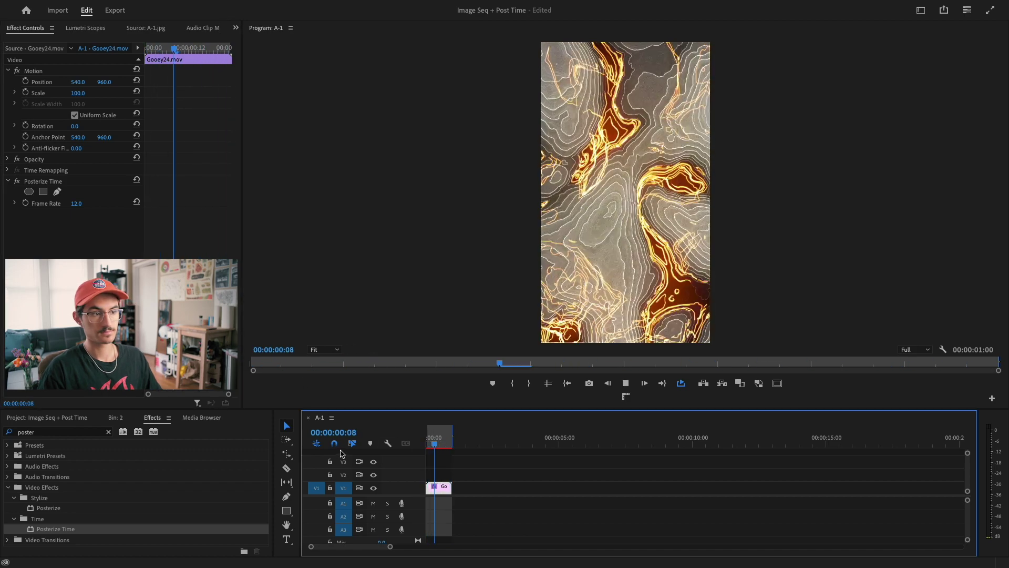
{"action": "key", "text": "space"}
{"action": "key", "text": "Home"}
{"action": "key", "text": "backslash"}
Duplicate the clip onto V2 right after the original and reverse its speed to -100%
{"action": "key", "text": "r"}
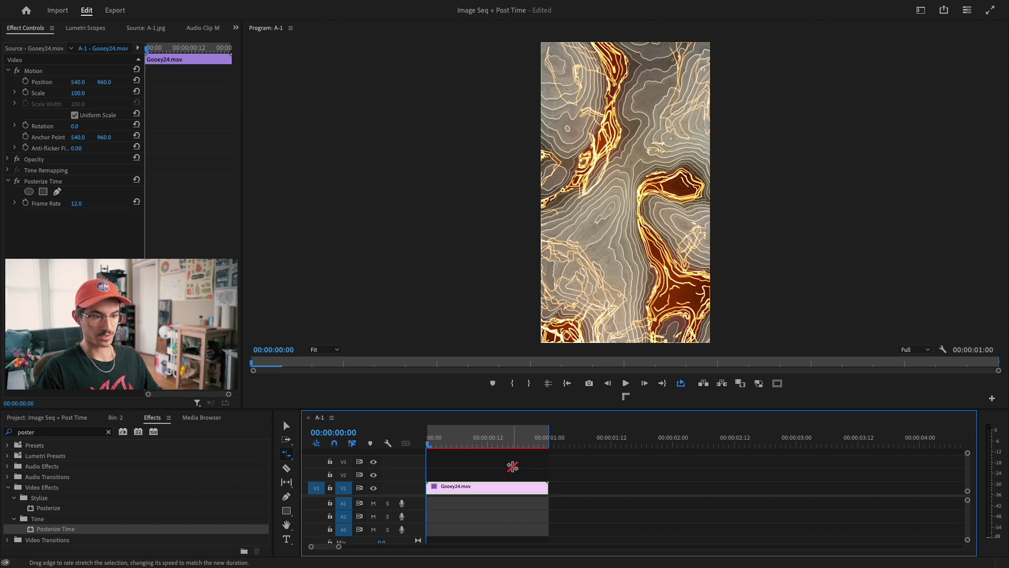
{"action": "key", "text": "v"}
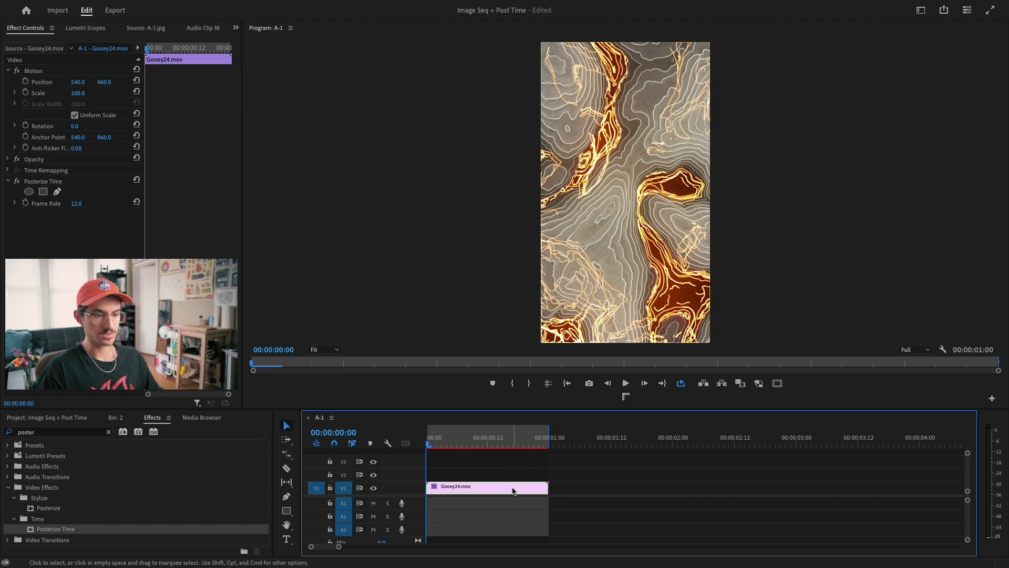
{"action": "left_click_drag", "start_coordinate": [513, 491], "coordinate": [604, 474]}
{"action": "right_click", "coordinate": [604, 474]}
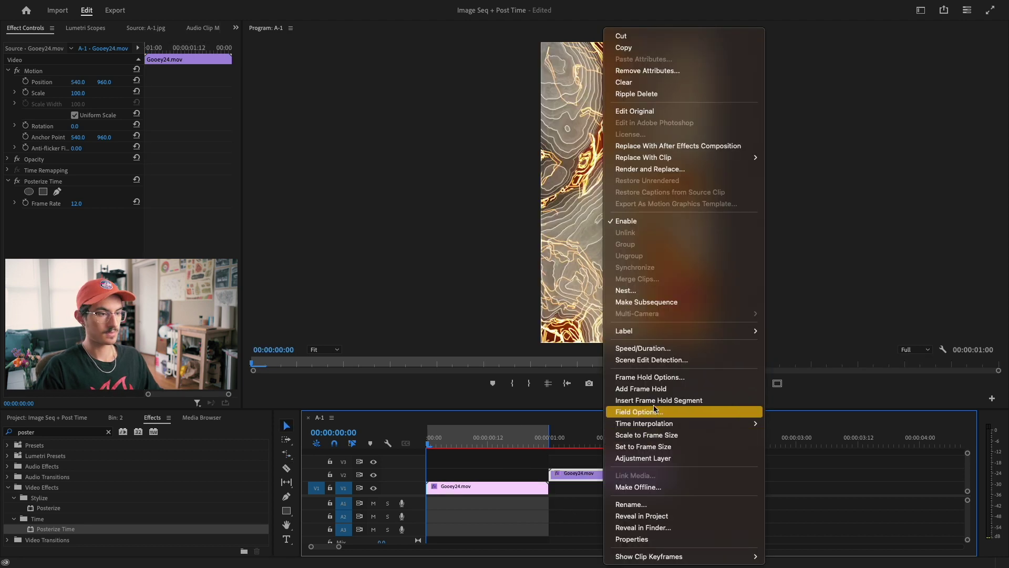
{"action": "left_click", "coordinate": [644, 348]}
{"action": "left_click", "coordinate": [452, 297]}
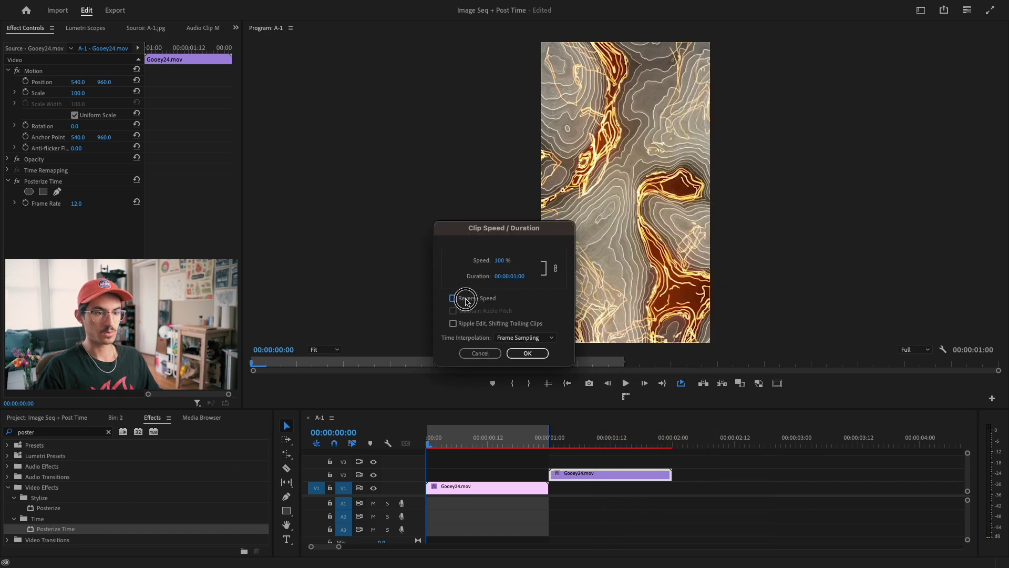
{"action": "left_click", "coordinate": [527, 354]}
Play the forward-then-reverse clips up to 00:00:02:00 and select both clips
{"action": "left_click", "coordinate": [668, 443]}
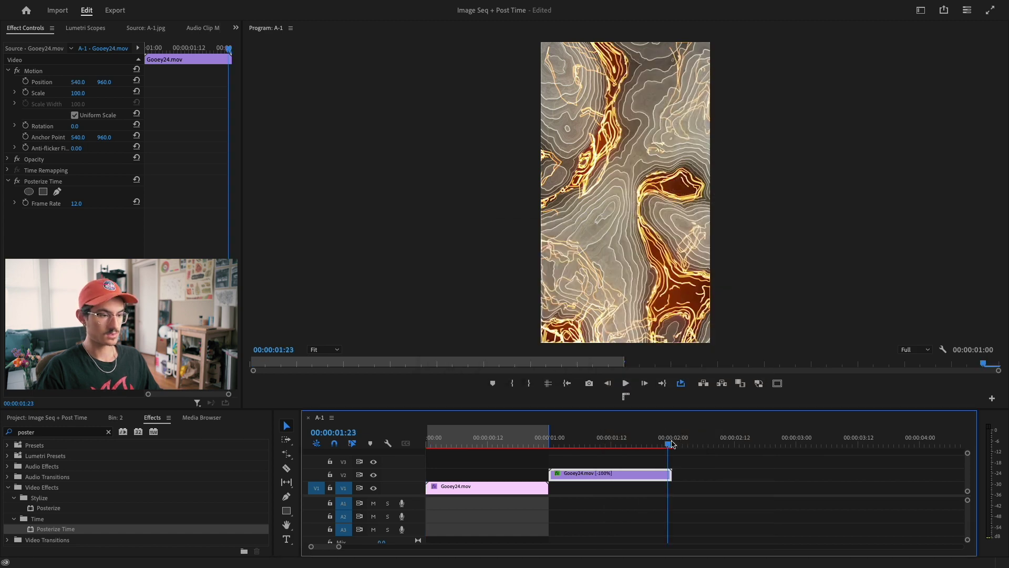
{"action": "left_click", "coordinate": [672, 443]}
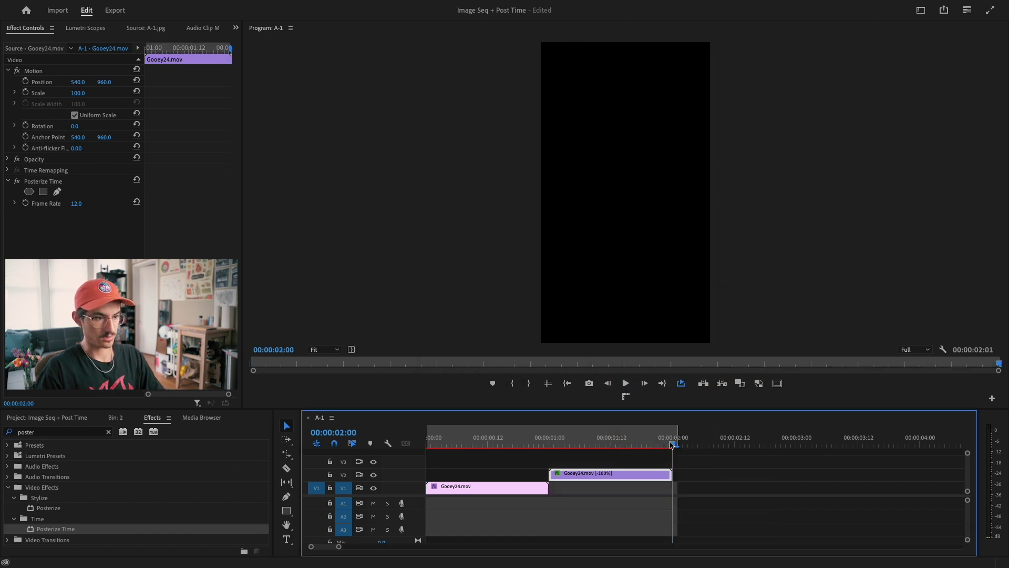
{"action": "key", "text": "space"}
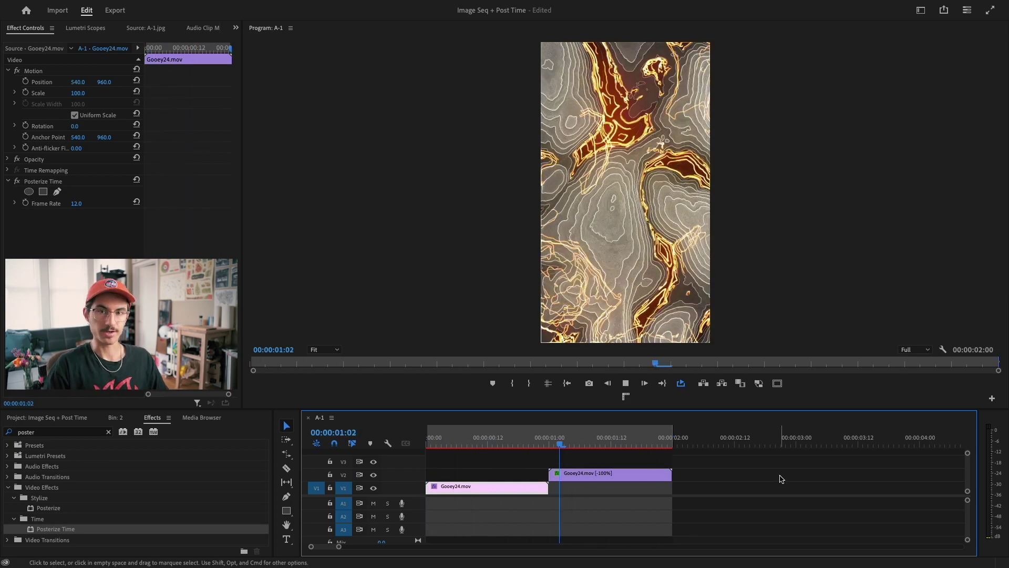
{"action": "left_click_drag", "start_coordinate": [781, 478], "coordinate": [567, 480]}
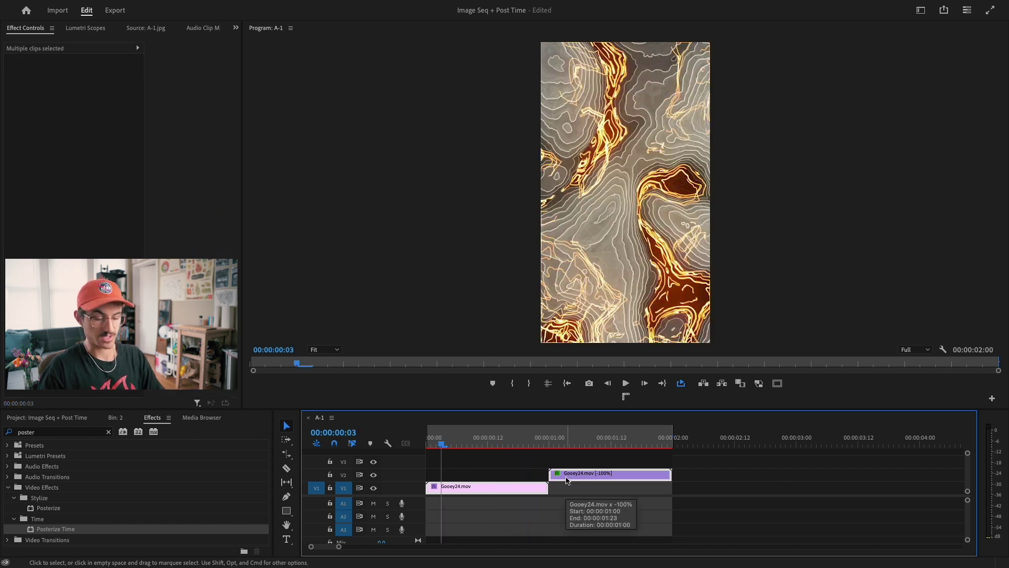
Nest the selected clips into a sequence named Animation and duplicate it along V1
{"action": "right_click", "coordinate": [566, 479]}
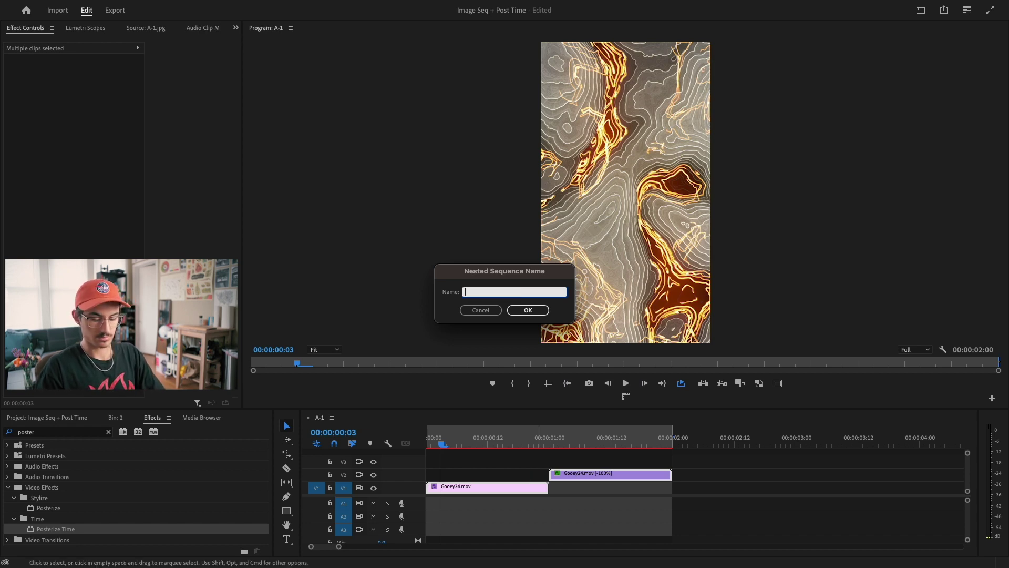
{"action": "key", "text": "Return"}
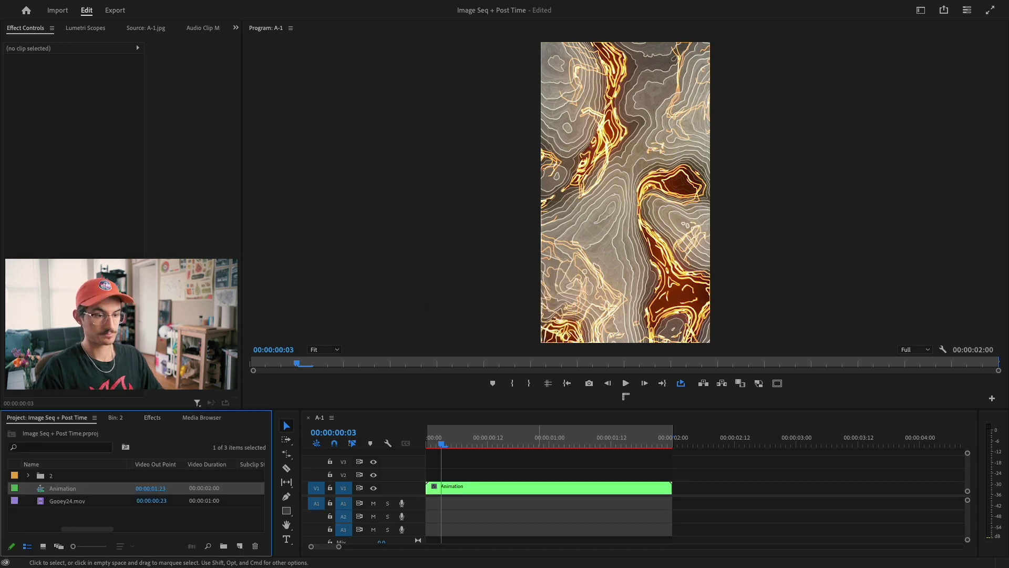
{"action": "left_click_drag", "start_coordinate": [615, 497], "coordinate": [856, 488]}
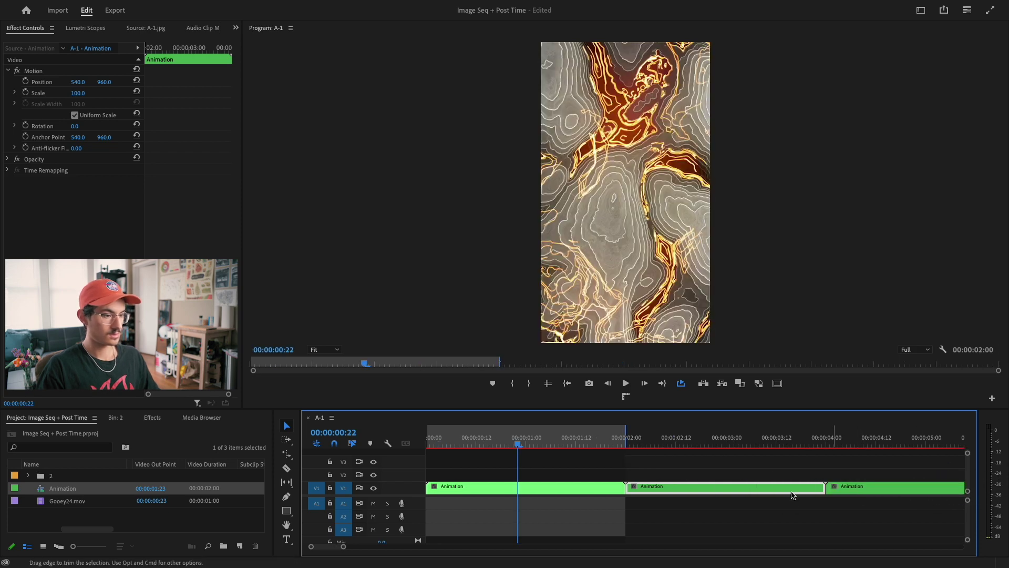
Extend the out point to 00:00:06:00 and play the three repeated boomerang clips
{"action": "key", "text": "minus"}
{"action": "key", "text": "minus"}
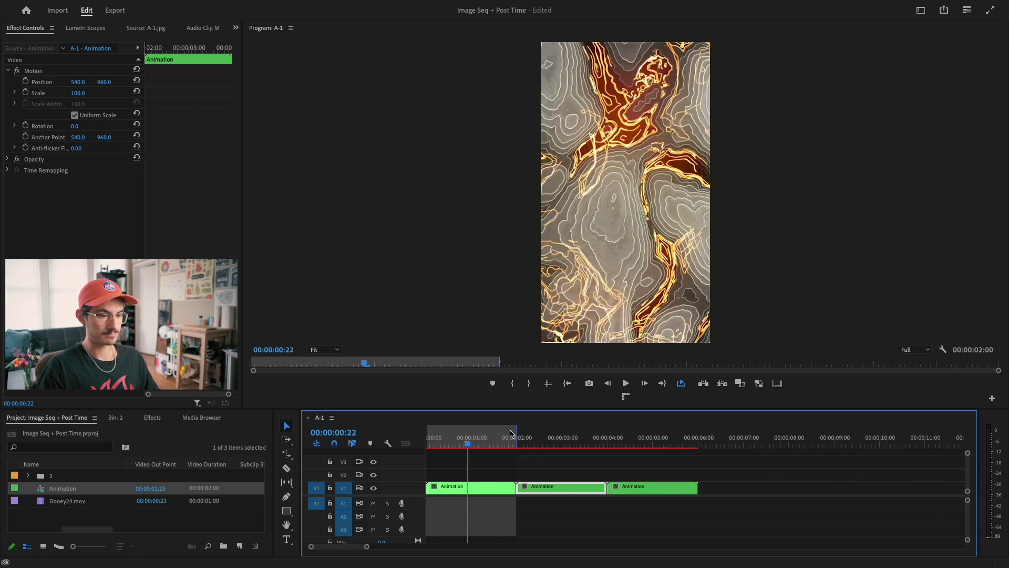
{"action": "left_click_drag", "start_coordinate": [517, 432], "coordinate": [698, 435]}
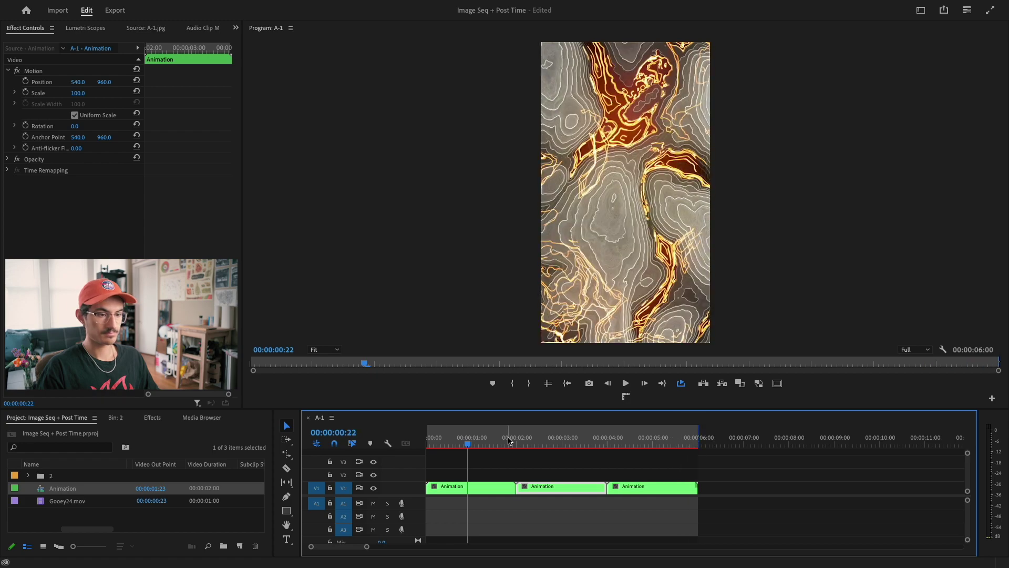
{"action": "key", "text": "Home"}
{"action": "key", "text": "space"}
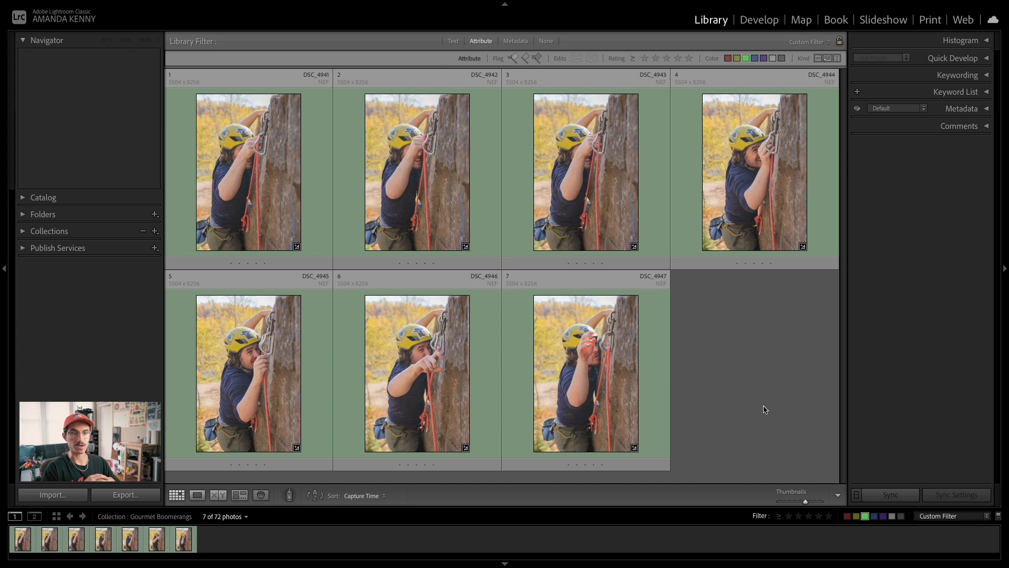
Show the photos in Loupe view, step forward and back through them, ending on DSC_4941
{"action": "key", "text": "e"}
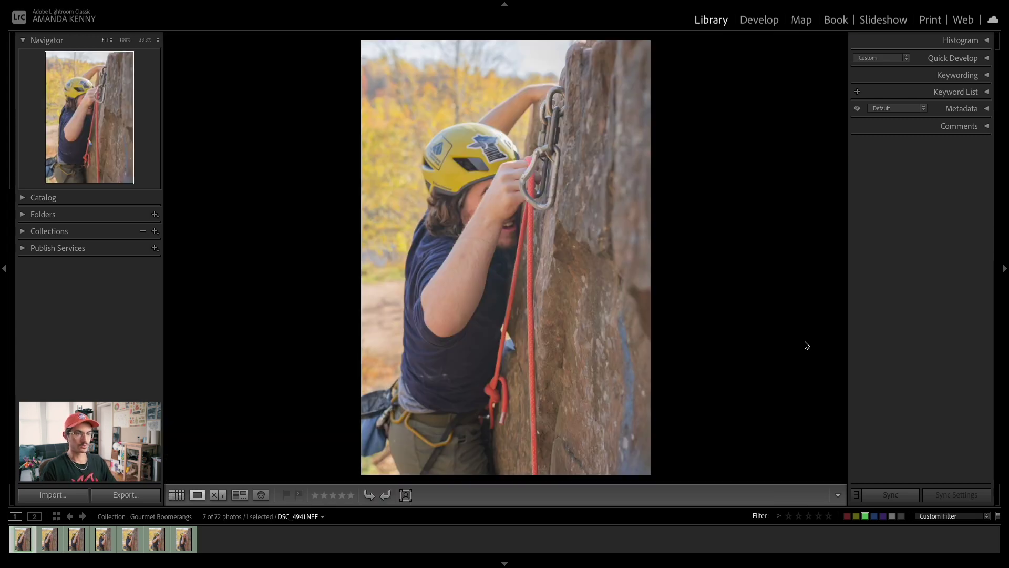
{"action": "key", "text": "Right"}
{"action": "key", "text": "Right"}
{"action": "key", "text": "Right"}
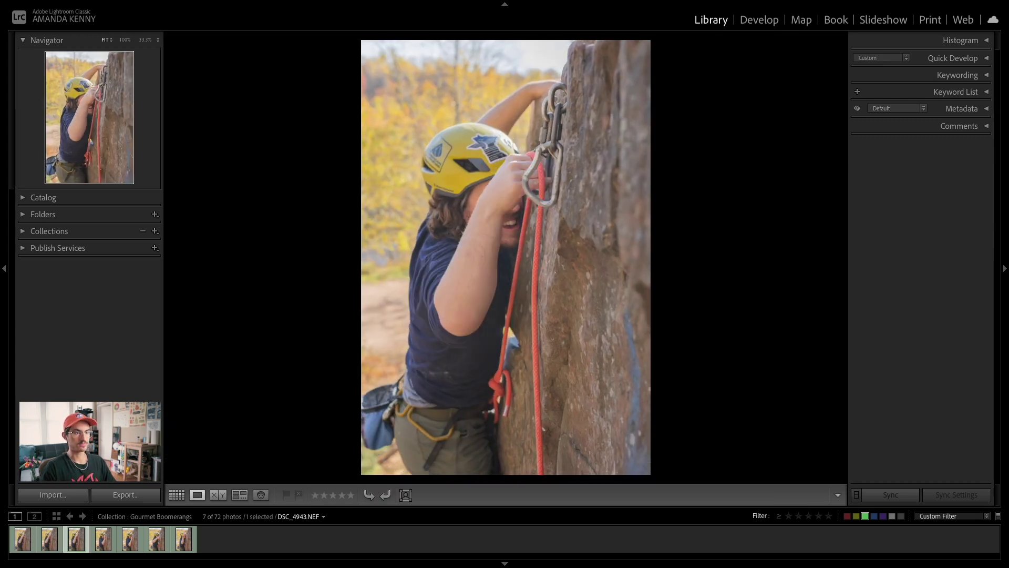
{"action": "key", "text": "Right"}
{"action": "key", "text": "Right"}
{"action": "key", "text": "Right"}
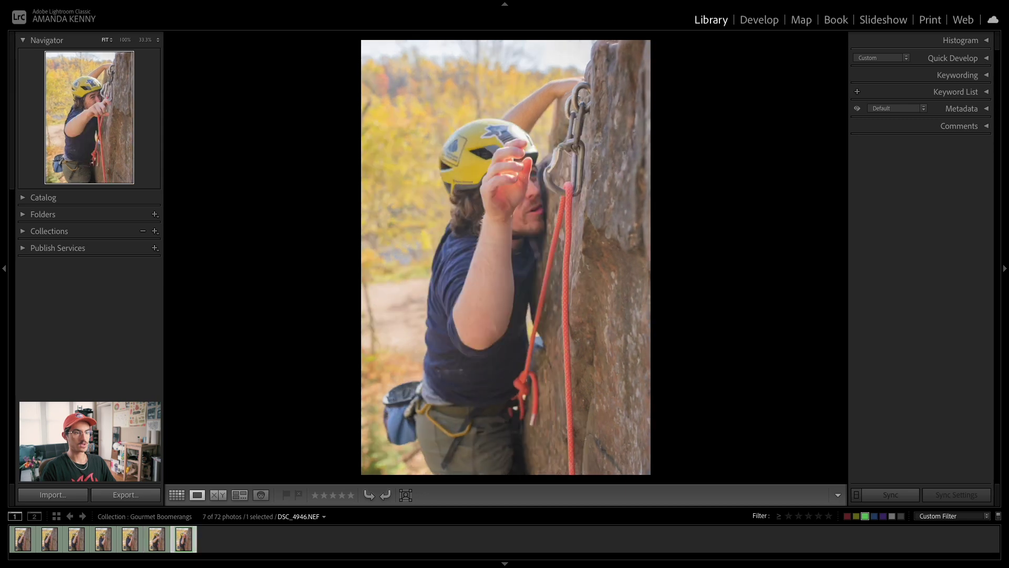
{"action": "key", "text": "Left"}
{"action": "key", "text": "Left"}
{"action": "key", "text": "Left"}
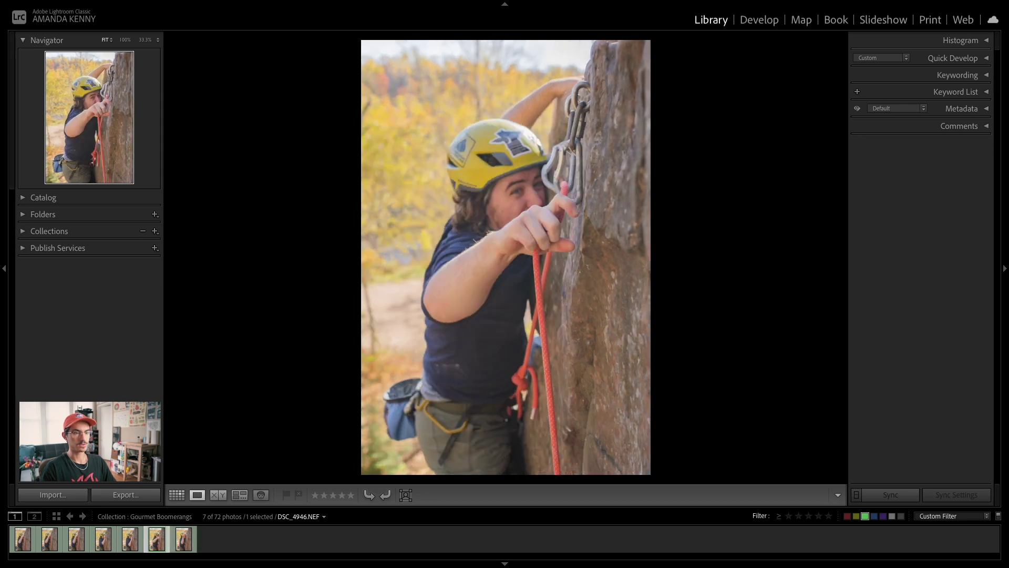
{"action": "key", "text": "Left"}
{"action": "key", "text": "Left"}
{"action": "key", "text": "Left"}
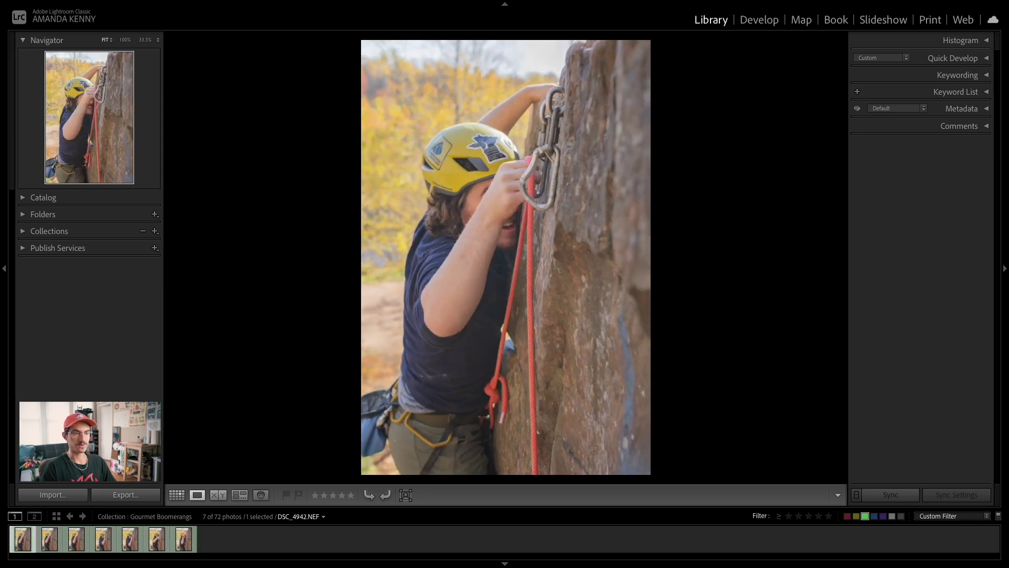
{"action": "key", "text": "Right"}
{"action": "key", "text": "Right"}
{"action": "key", "text": "Right"}
{"action": "key", "text": "Right"}
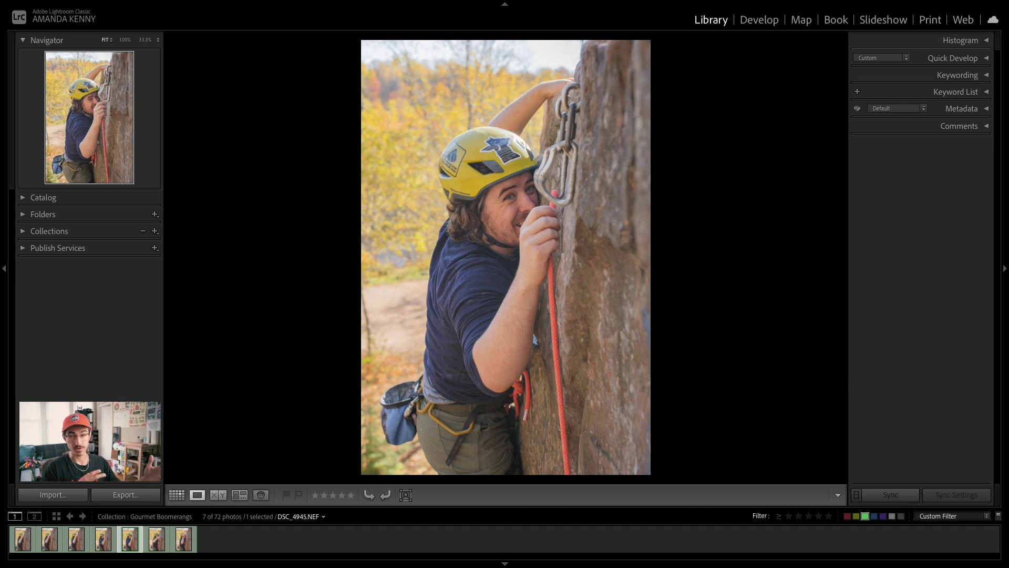
{"action": "key", "text": "Home"}
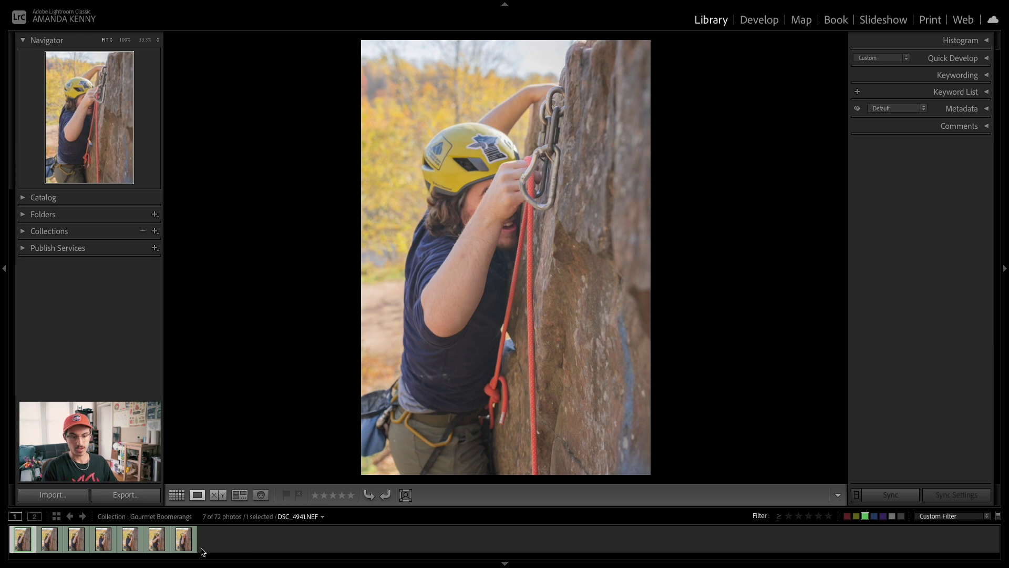
Select all seven photos and export them as JPEGs with custom name text A instead of 4
{"action": "key", "text": "ctrl+a"}
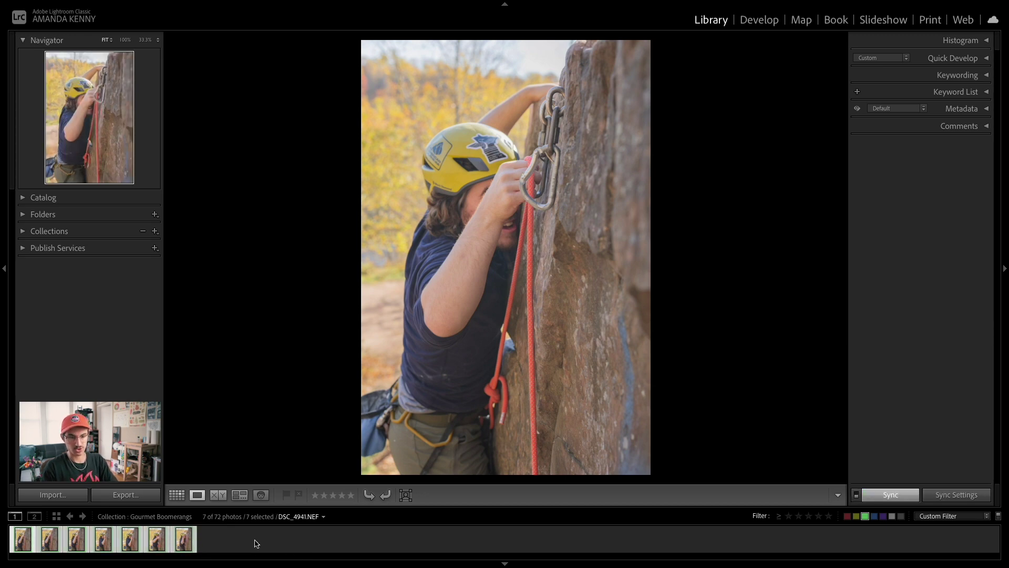
{"action": "key", "text": "ctrl+shift+e"}
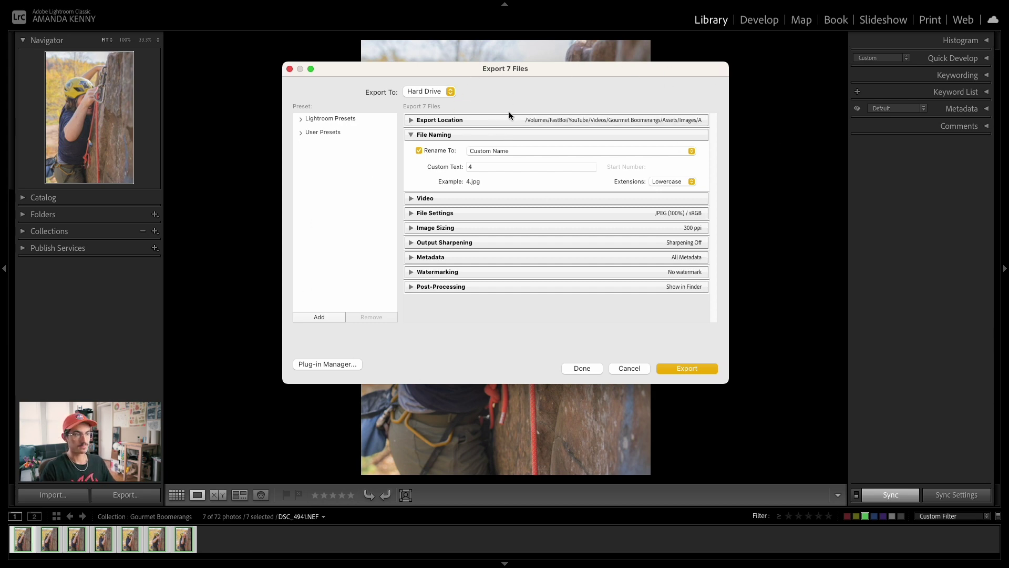
{"action": "left_click", "coordinate": [483, 166]}
{"action": "key", "text": "BackSpace"}
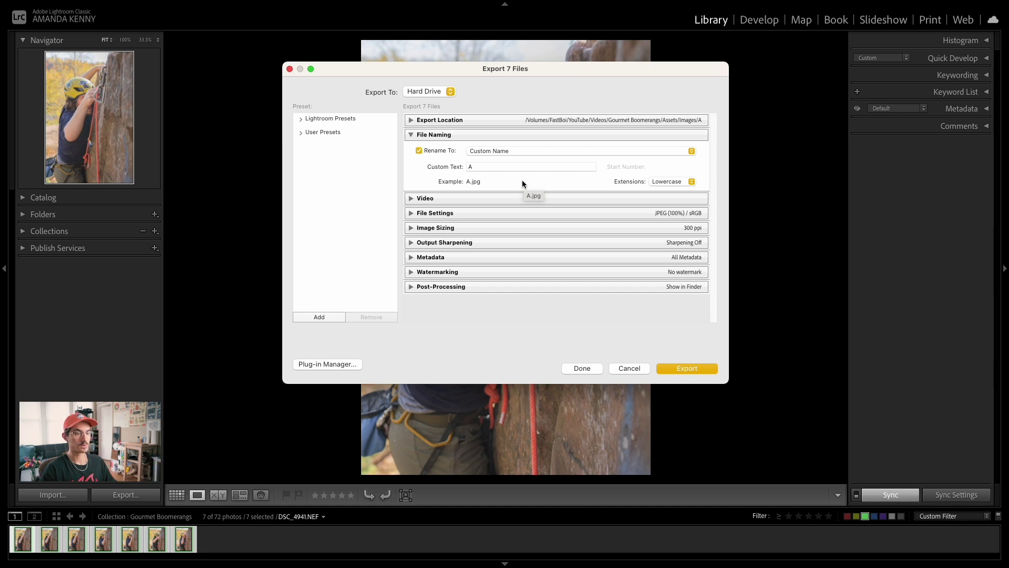
{"action": "left_click", "coordinate": [692, 367]}
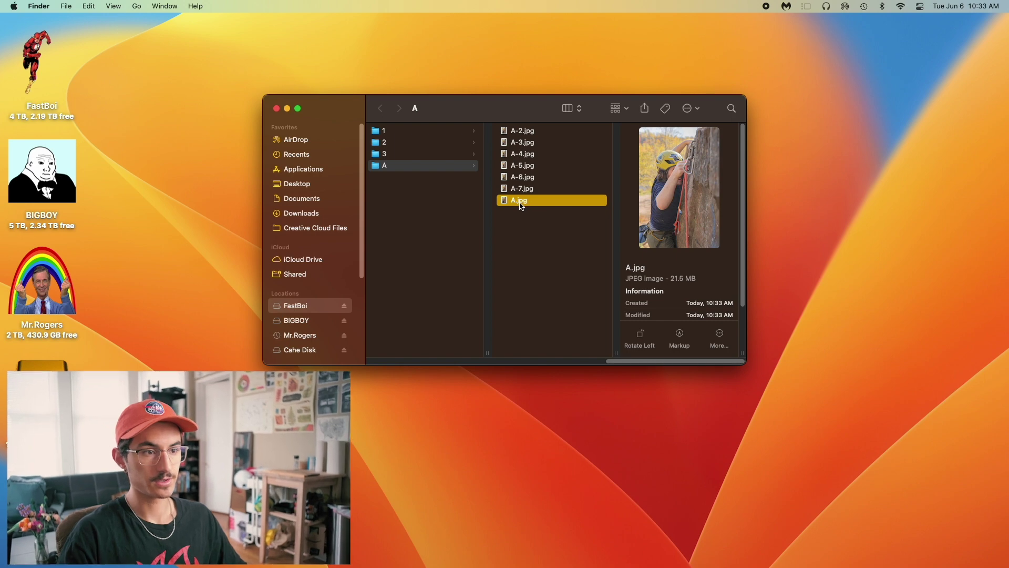
Rename A.jpg to A-1.jpg in Finder so the frames run A-1 through A-7
{"action": "left_click", "coordinate": [518, 204]}
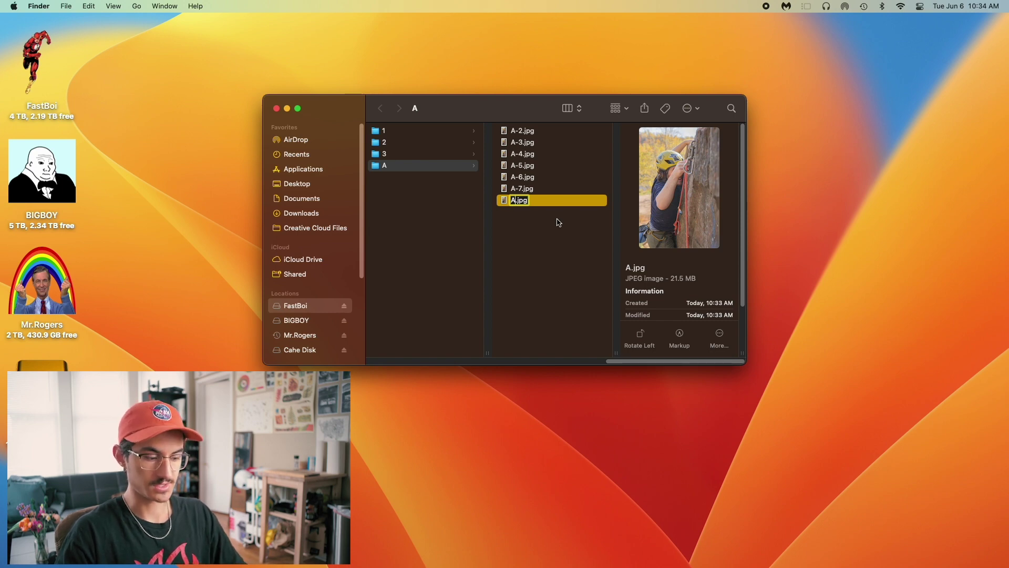
{"action": "type", "text": "A-2"}
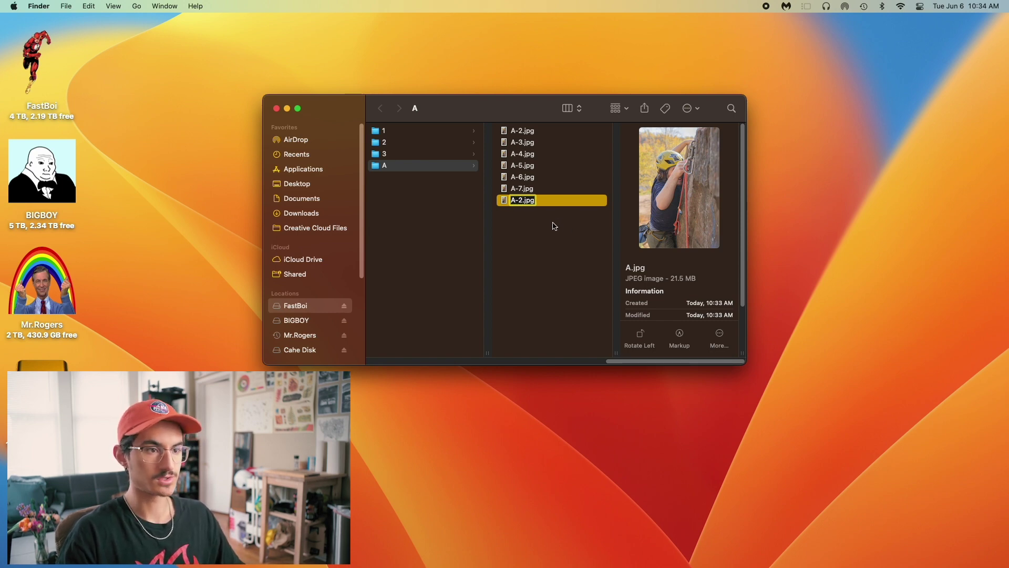
{"action": "left_click", "coordinate": [545, 224]}
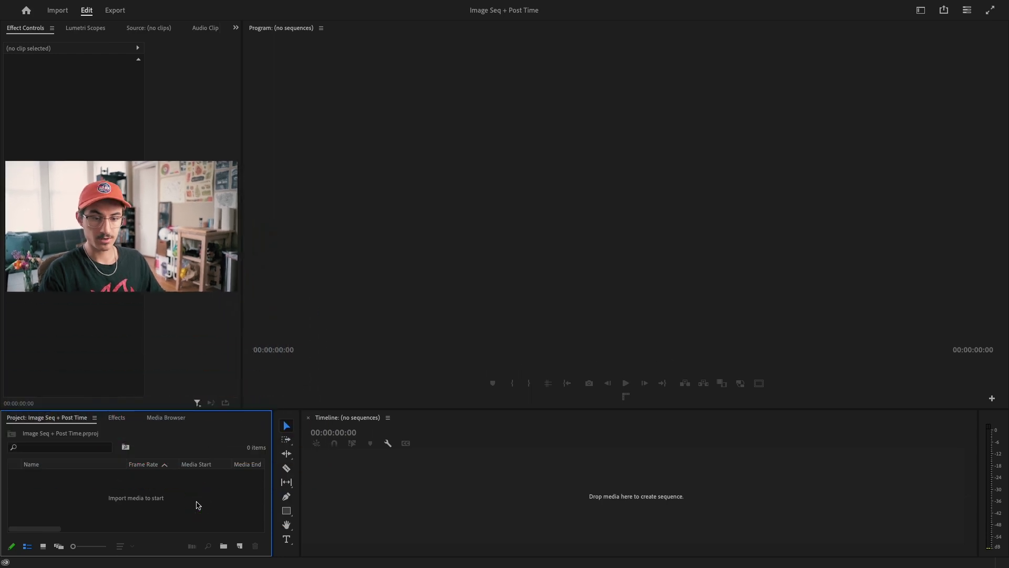
Import A-1.jpg from folder A as an image sequence into the Project panel
{"action": "right_click", "coordinate": [198, 505]}
{"action": "left_click", "coordinate": [217, 434]}
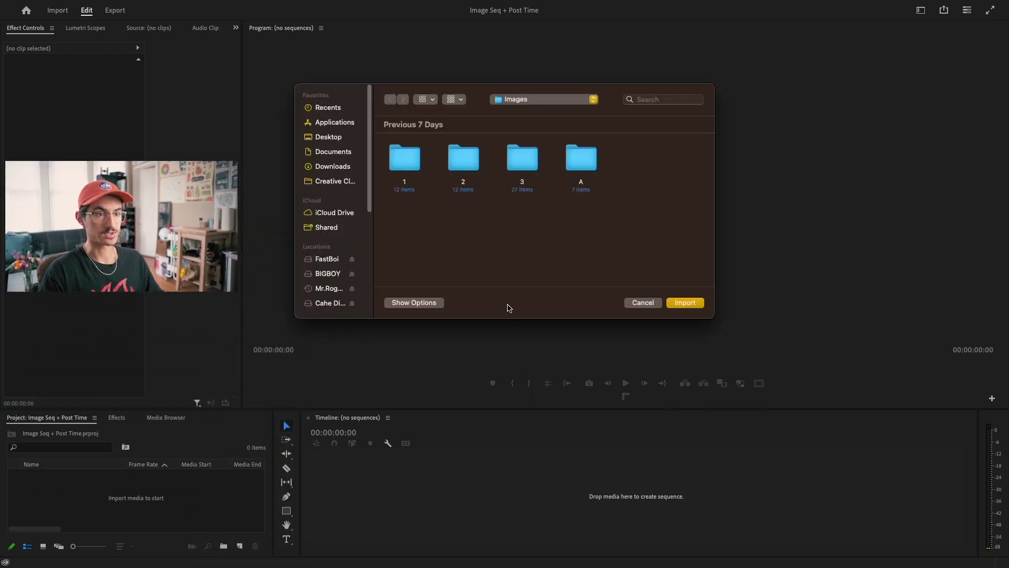
{"action": "double_click", "coordinate": [583, 159]}
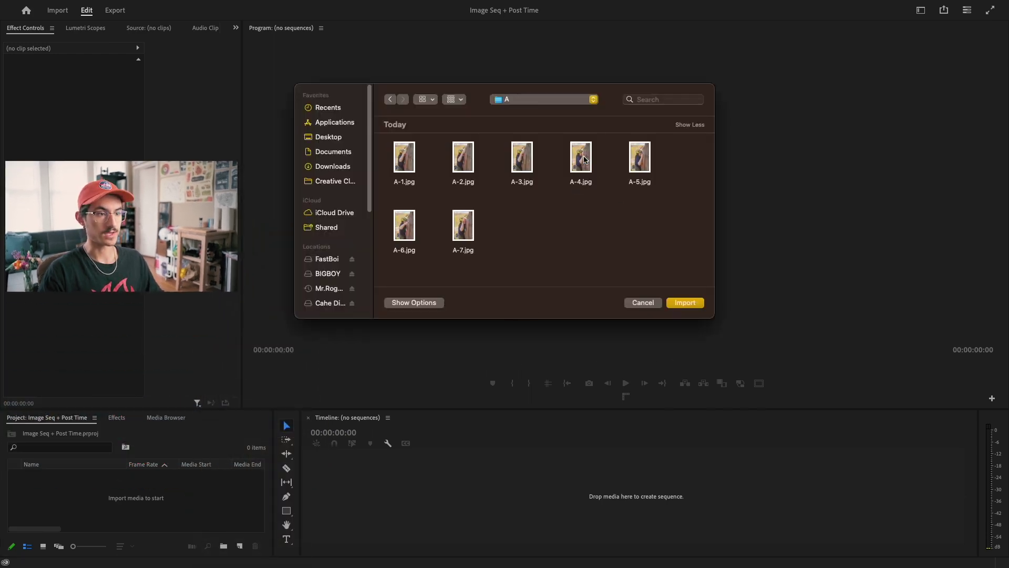
{"action": "left_click", "coordinate": [401, 160]}
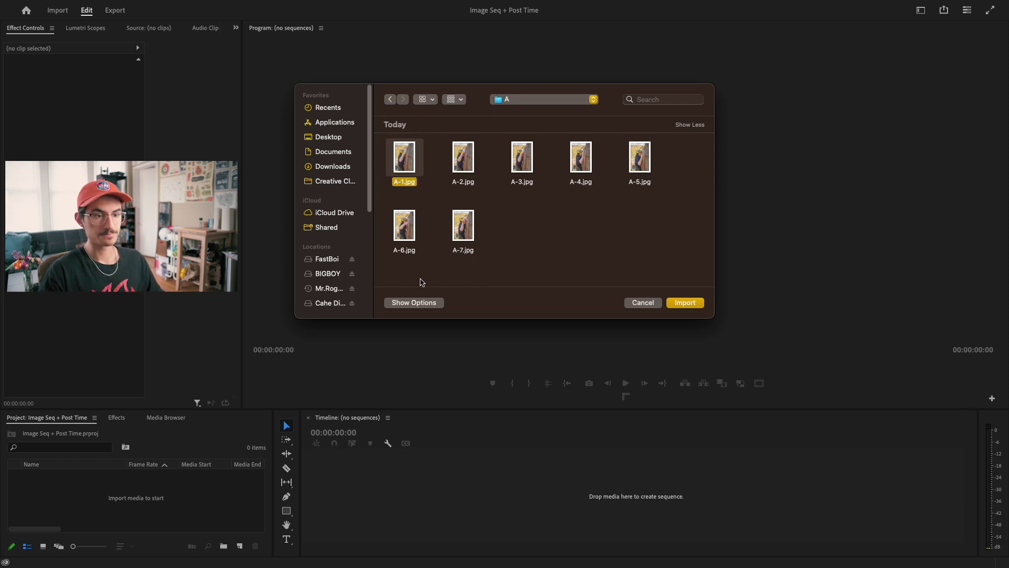
{"action": "left_click", "coordinate": [436, 305]}
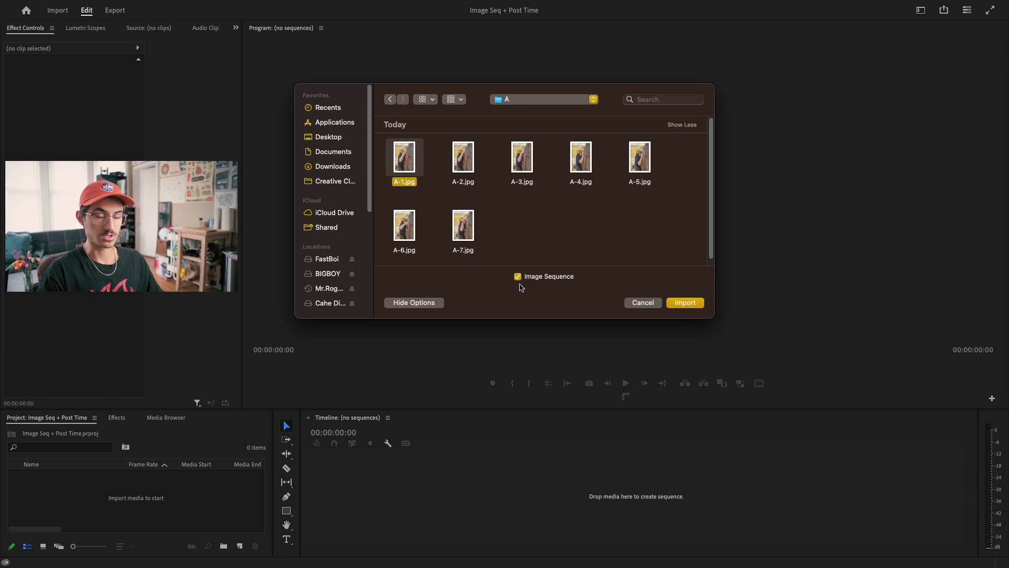
{"action": "key", "text": "Return"}
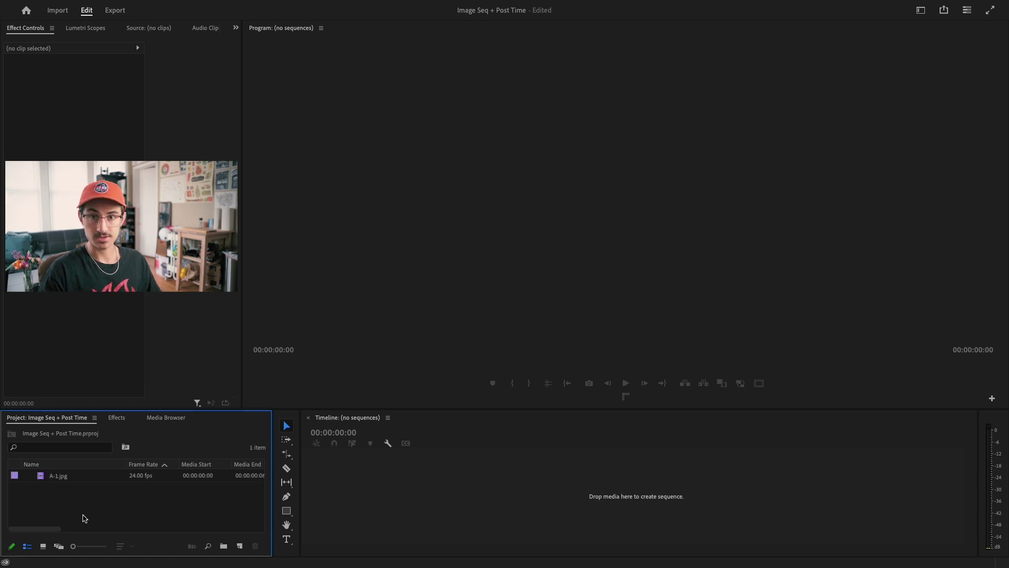
Preview the A-1.jpg clip and create a new sequence from it
{"action": "double_click", "coordinate": [68, 476]}
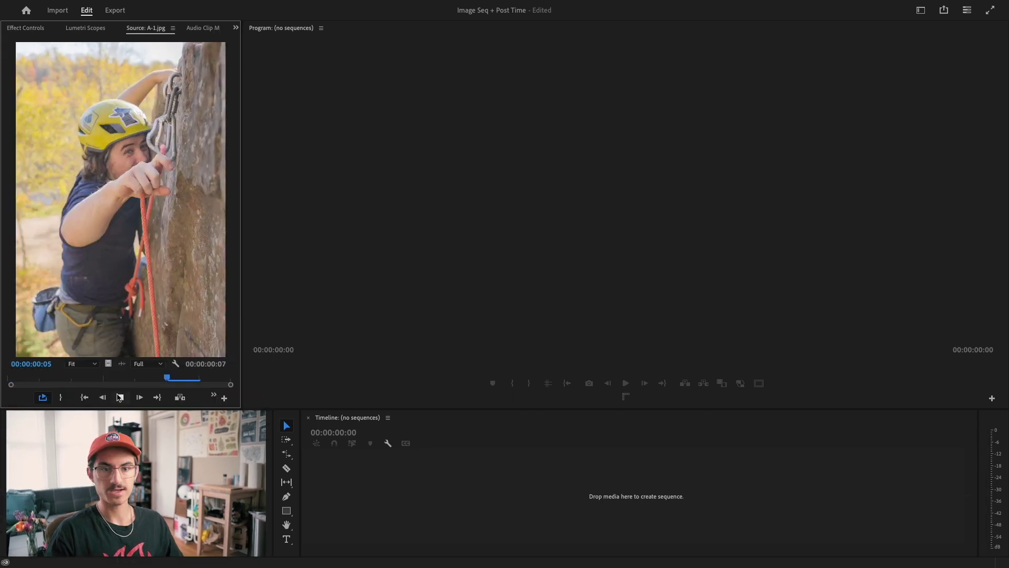
{"action": "left_click", "coordinate": [120, 397]}
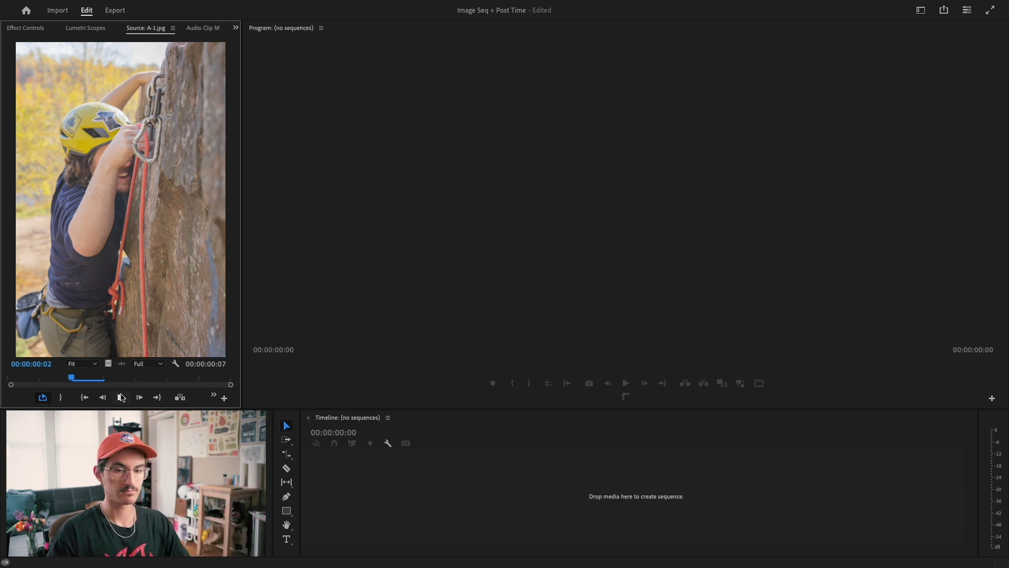
{"action": "left_click_drag", "start_coordinate": [120, 200], "coordinate": [342, 490]}
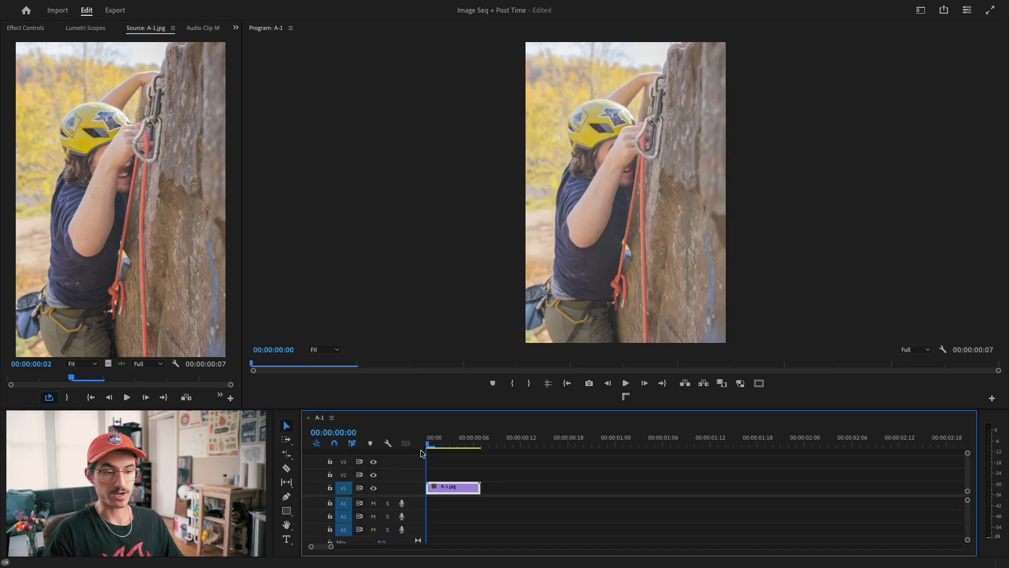
{"action": "left_click_drag", "start_coordinate": [428, 443], "coordinate": [479, 443]}
Rate-stretch the clip to 50% speed so it lasts 14 frames, then scrub through it
{"action": "key", "text": "r"}
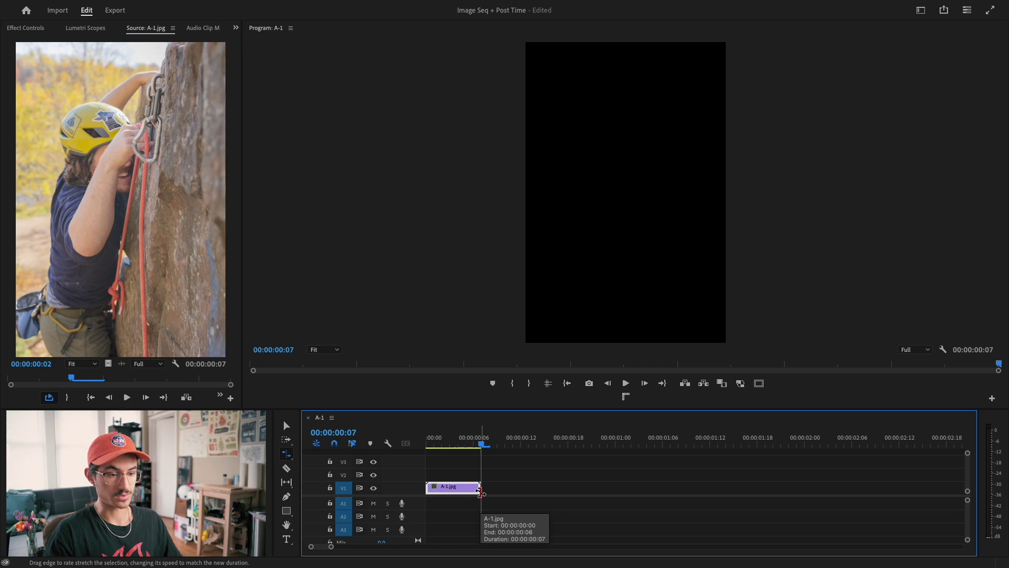
{"action": "left_click_drag", "start_coordinate": [479, 491], "coordinate": [543, 490]}
{"action": "left_click", "coordinate": [488, 444]}
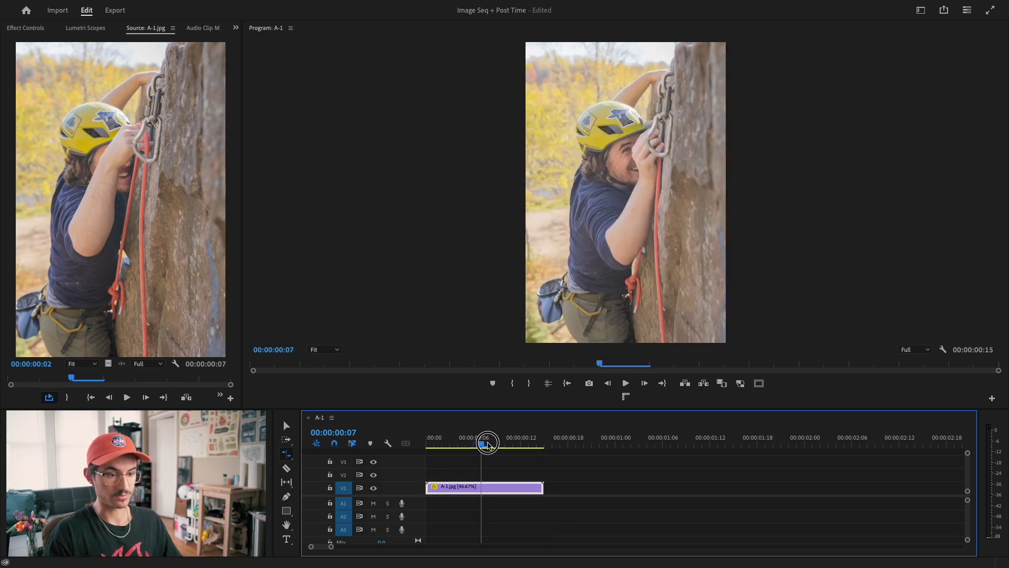
{"action": "left_click_drag", "start_coordinate": [487, 444], "coordinate": [537, 446]}
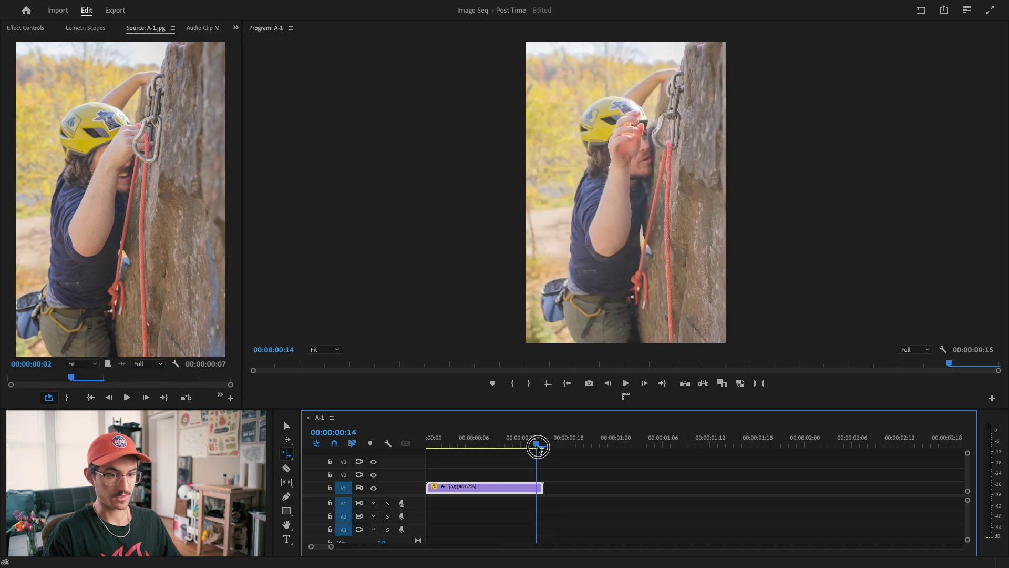
{"action": "left_click_drag", "start_coordinate": [541, 488], "coordinate": [535, 488]}
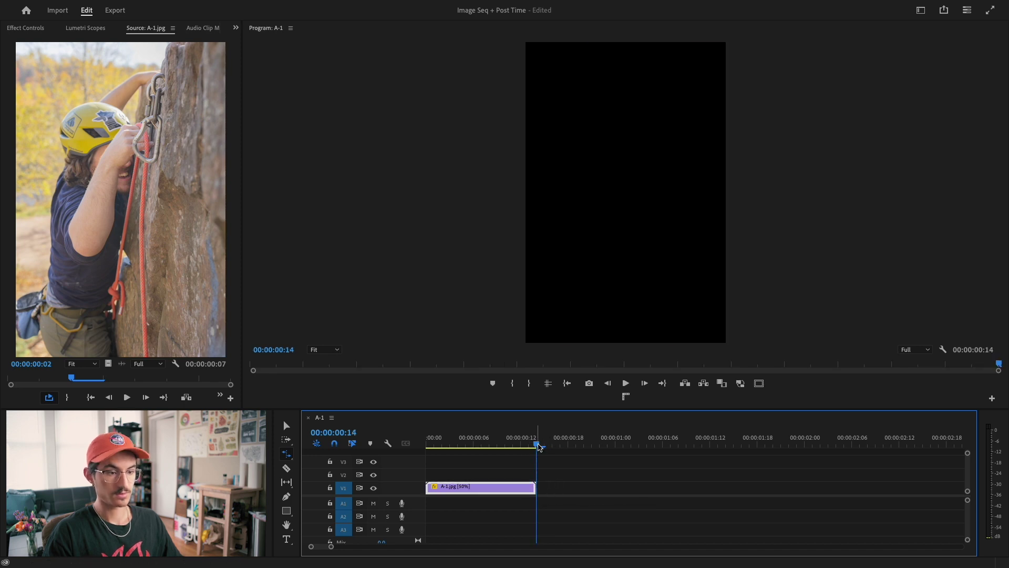
{"action": "left_click", "coordinate": [428, 443]}
{"action": "key", "text": "v"}
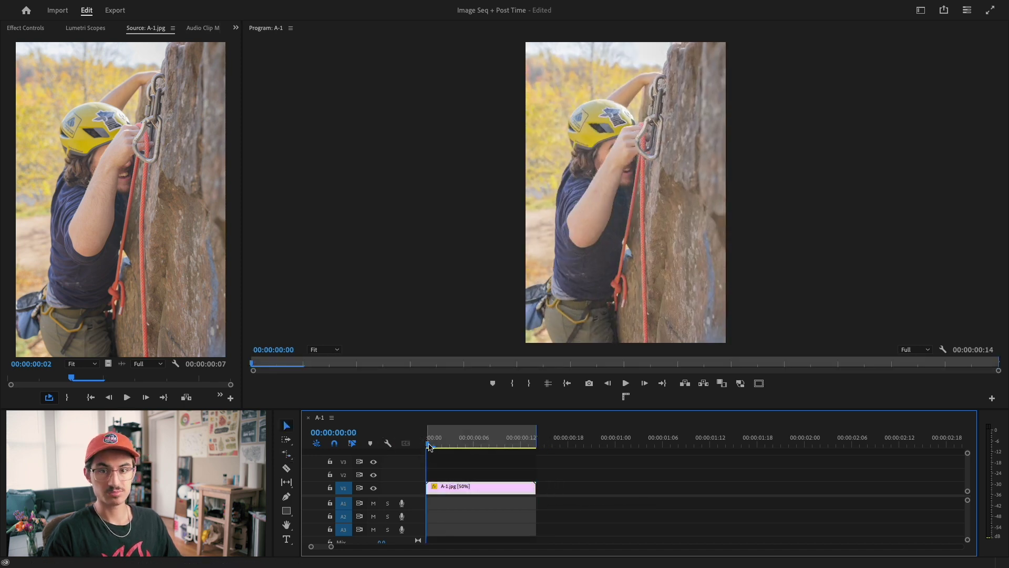
{"action": "left_click_drag", "start_coordinate": [430, 447], "coordinate": [339, 436]}
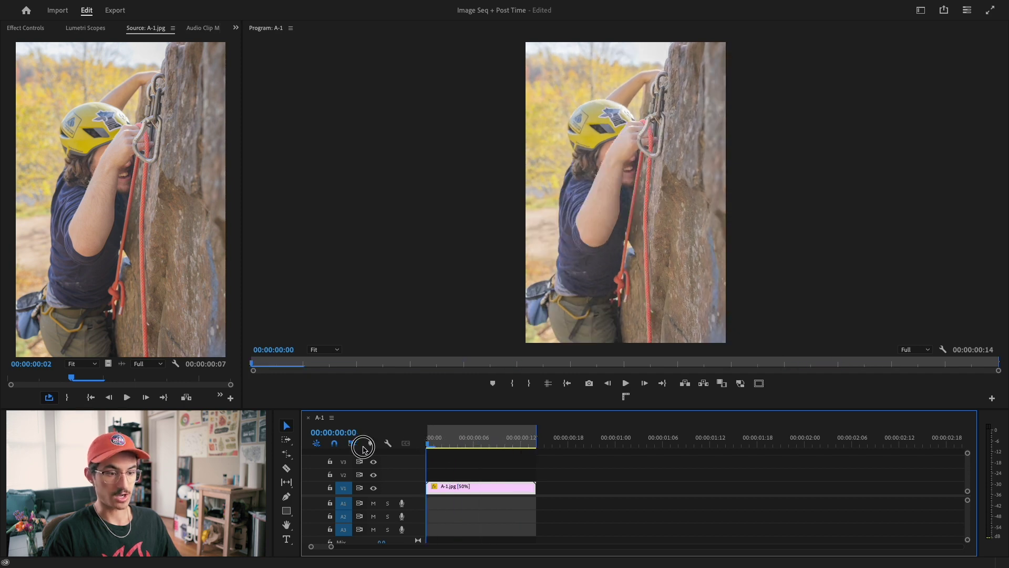
Set the A-1 sequence frame size to 1080 × 1920 in Sequence Settings, accepting preview deletion
{"action": "mouse_move", "coordinate": [222, 3]}
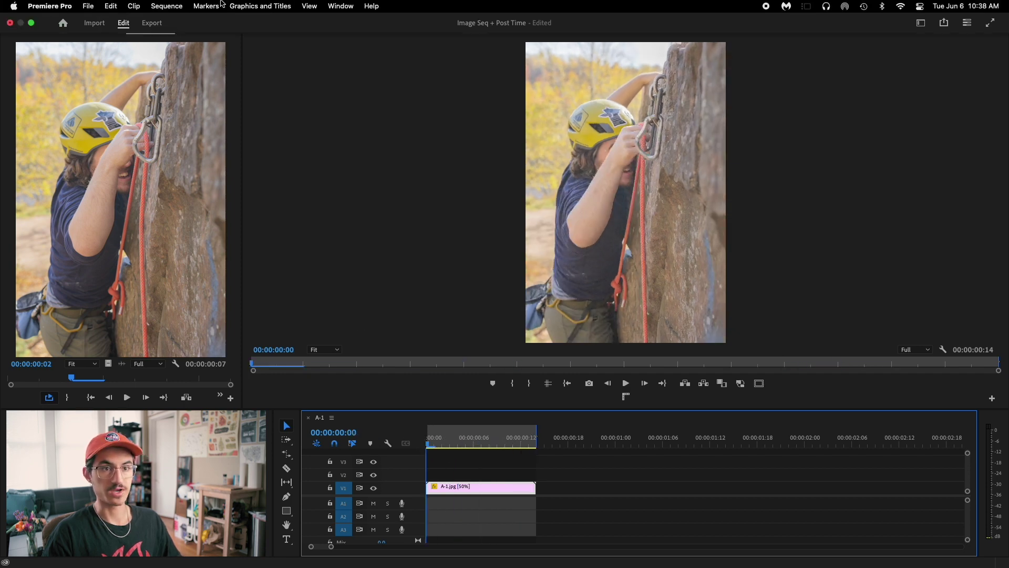
{"action": "left_click", "coordinate": [166, 6]}
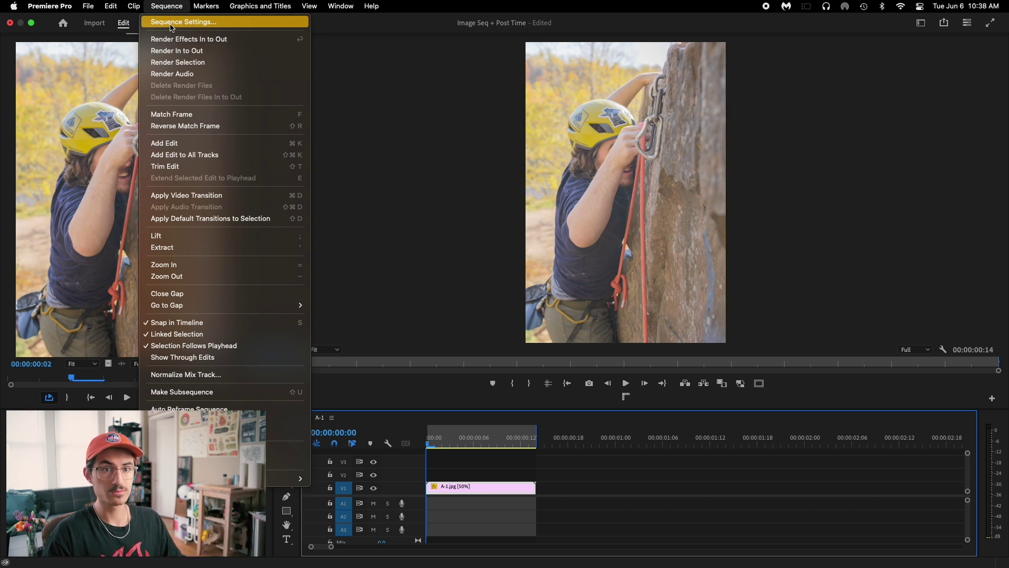
{"action": "left_click", "coordinate": [171, 27]}
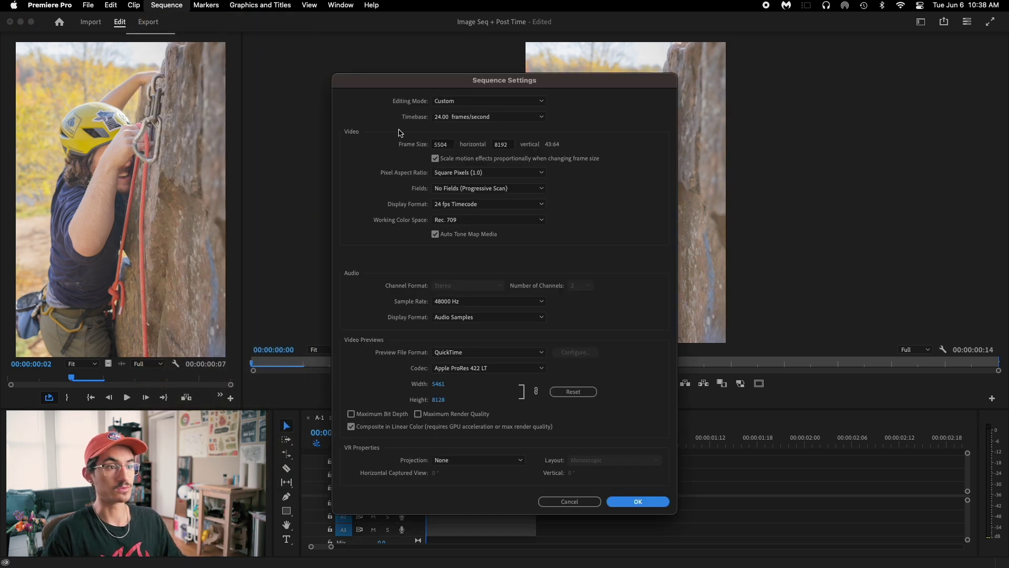
{"action": "left_click", "coordinate": [447, 146]}
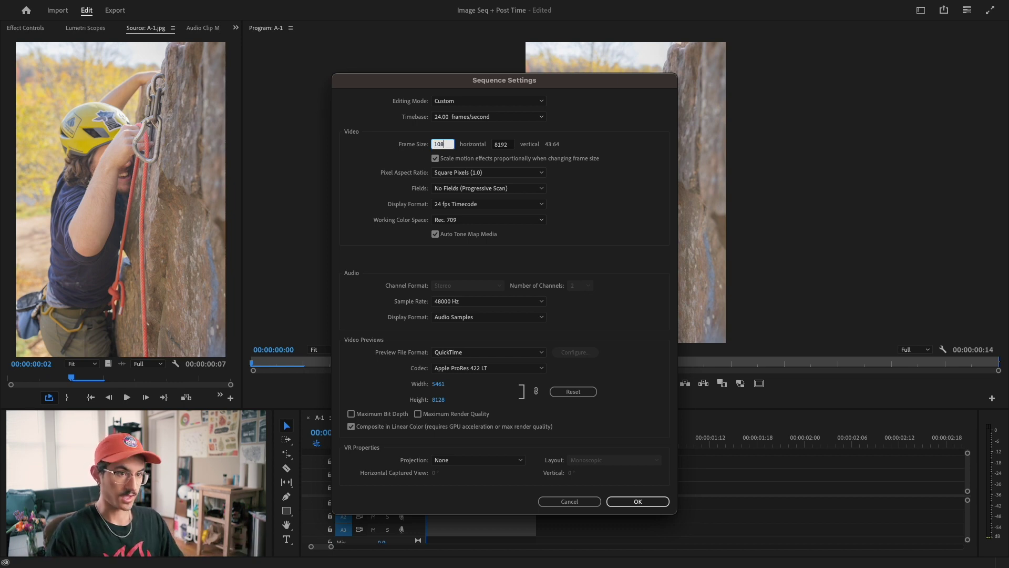
{"action": "left_click", "coordinate": [511, 145]}
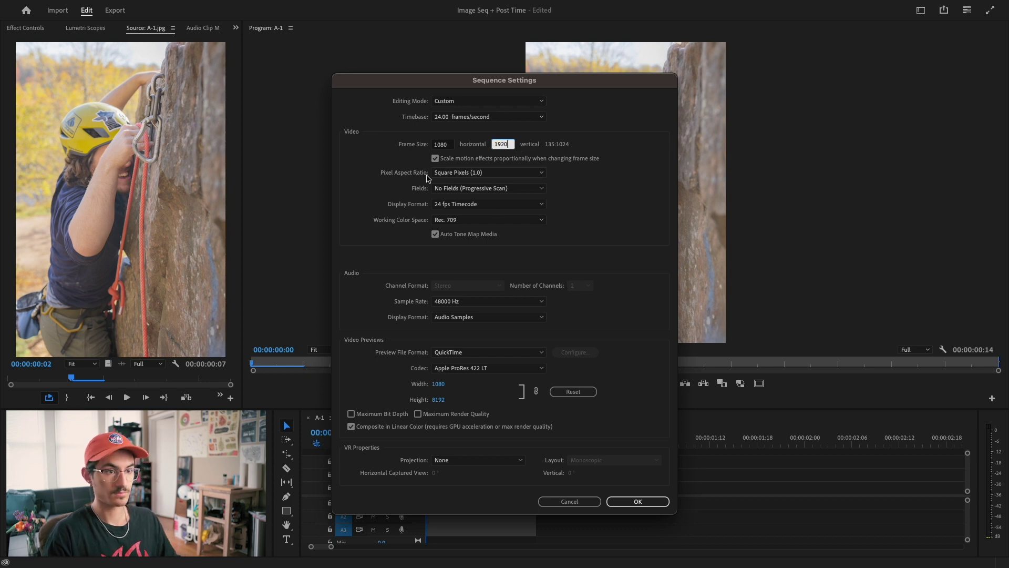
{"action": "left_click", "coordinate": [638, 501]}
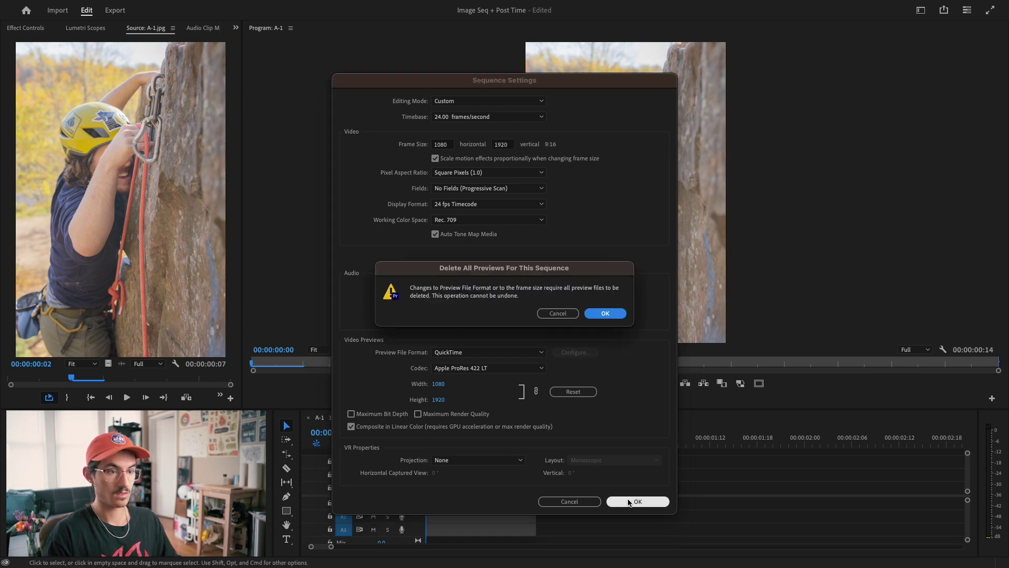
{"action": "left_click", "coordinate": [604, 315]}
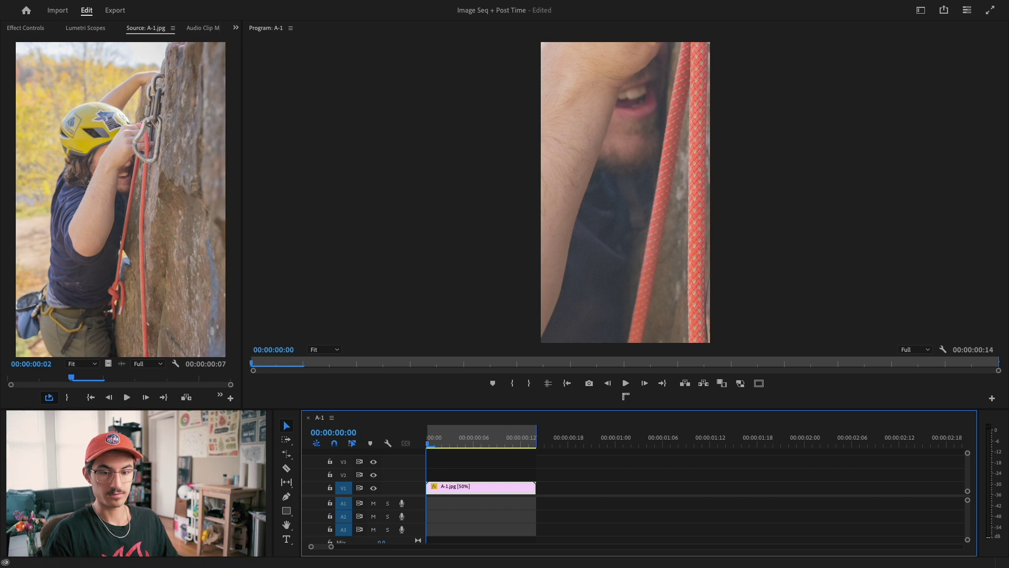
Scale the climber photo down to 24 in the clip's Motion settings
{"action": "left_click", "coordinate": [25, 29]}
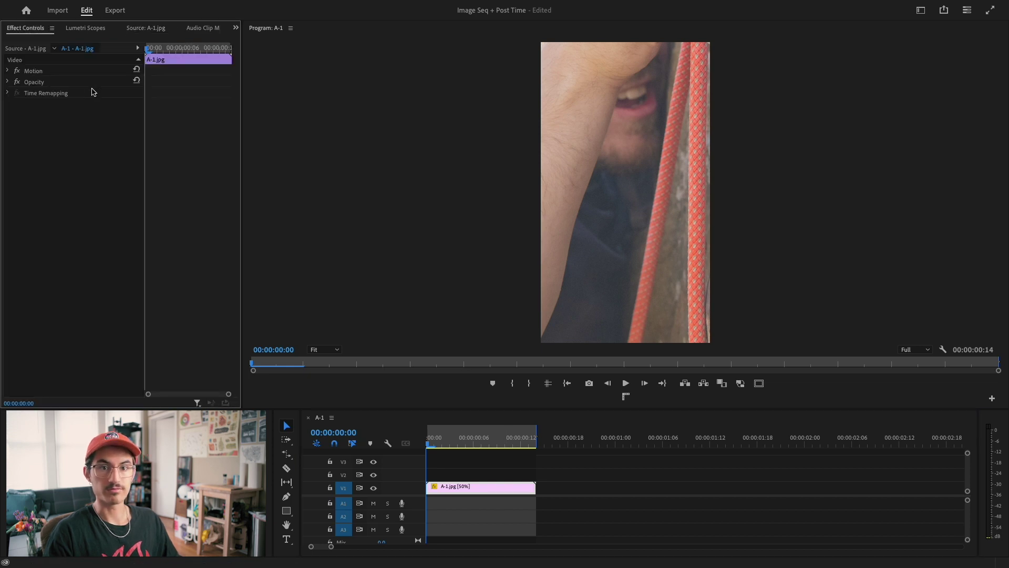
{"action": "left_click", "coordinate": [8, 70]}
{"action": "left_click_drag", "start_coordinate": [77, 92], "coordinate": [49, 92]}
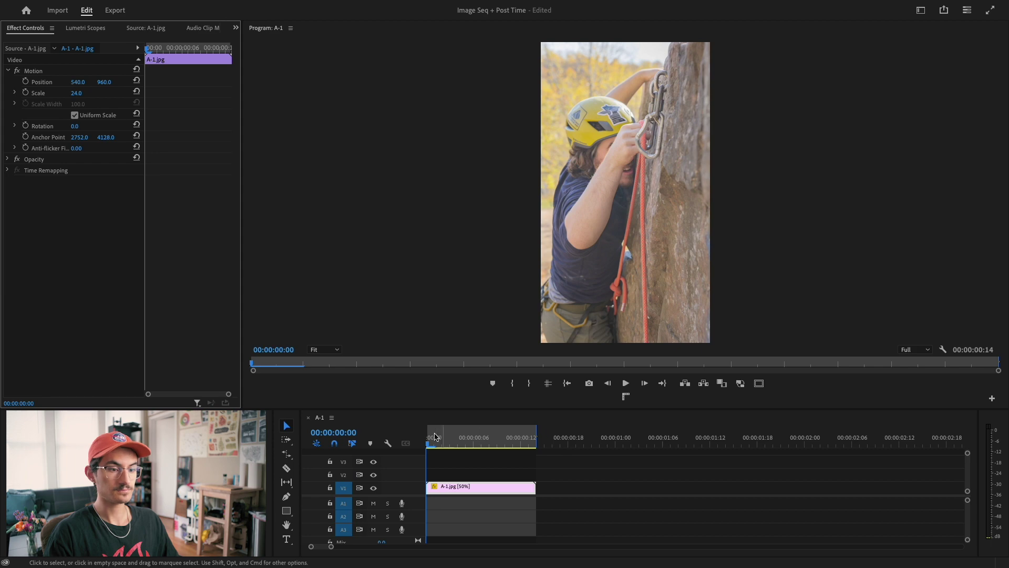
Preview the scaled clip, then place an A-1.jpg copy on V2 after the original
{"action": "left_click", "coordinate": [617, 469]}
{"action": "key", "text": "space"}
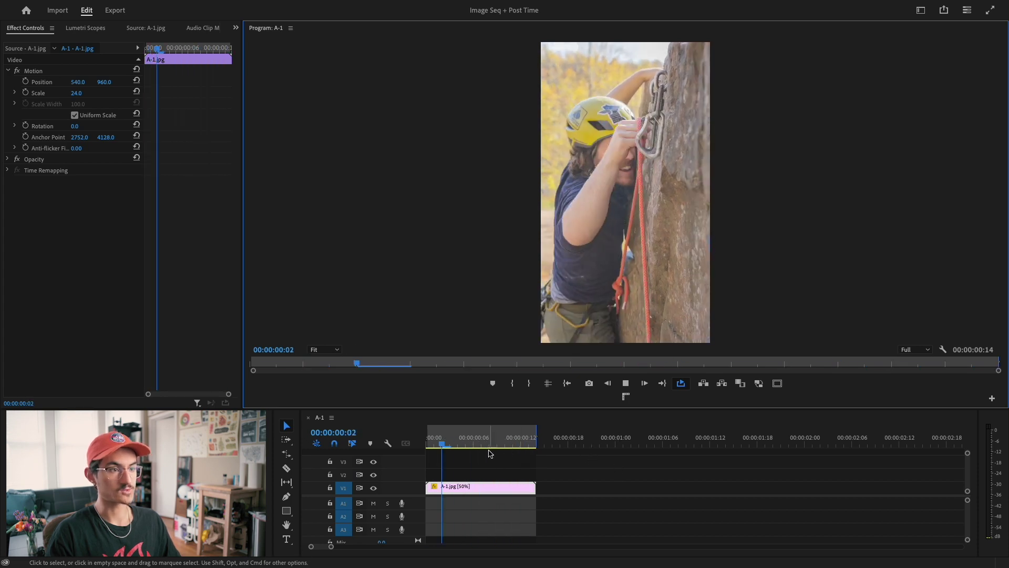
{"action": "left_click", "coordinate": [352, 441]}
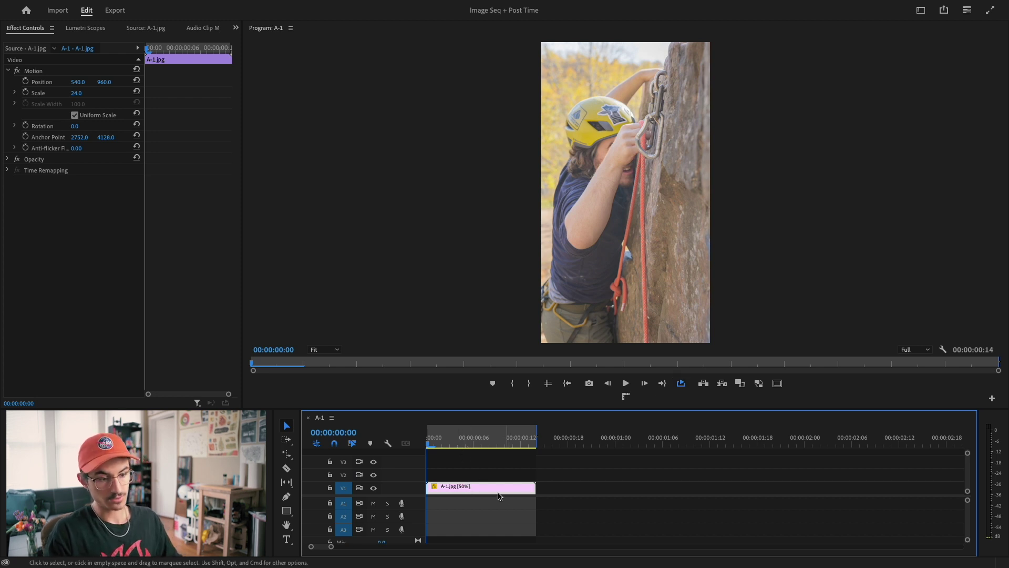
{"action": "left_click_drag", "start_coordinate": [498, 496], "coordinate": [585, 480]}
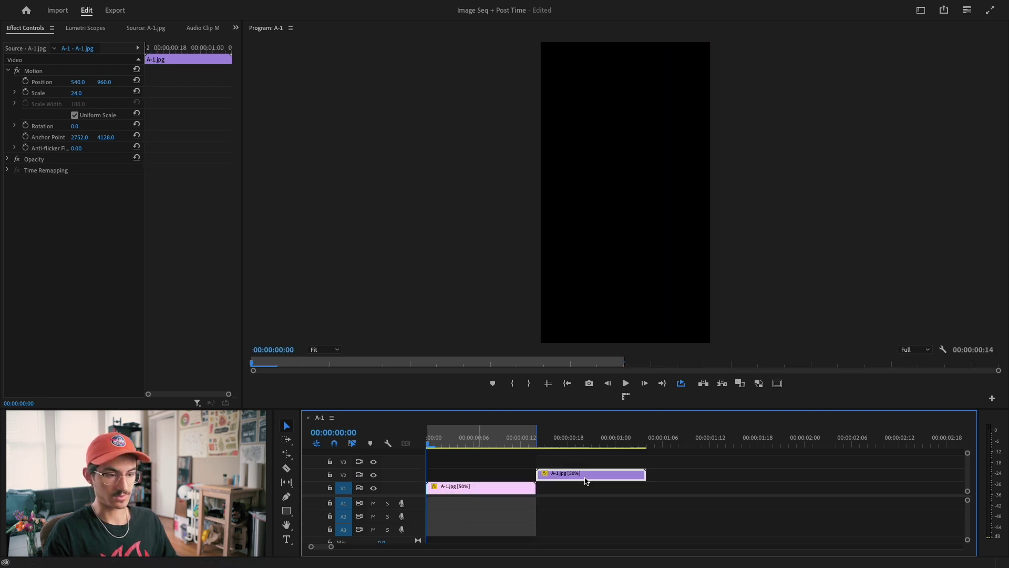
Set the V2 copy to Reverse Speed, preview the boomerang, and select both clips
{"action": "right_click", "coordinate": [594, 476]}
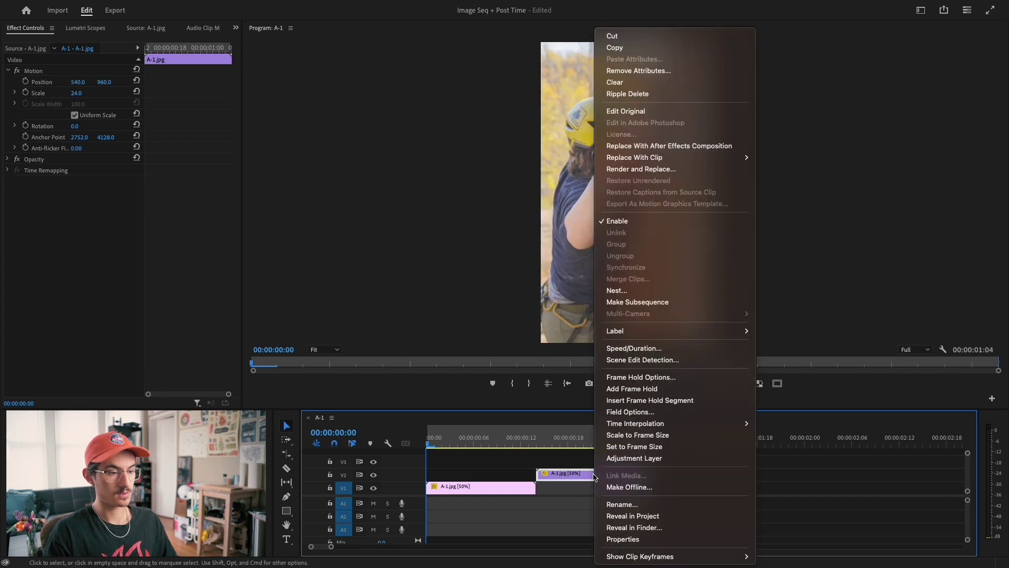
{"action": "left_click", "coordinate": [633, 349]}
{"action": "left_click", "coordinate": [484, 298]}
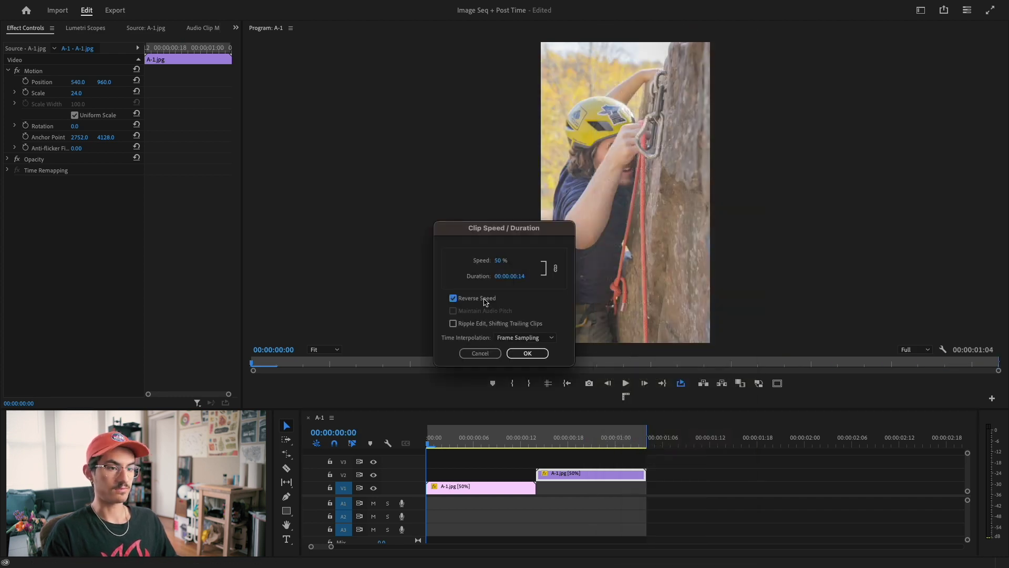
{"action": "left_click", "coordinate": [527, 353]}
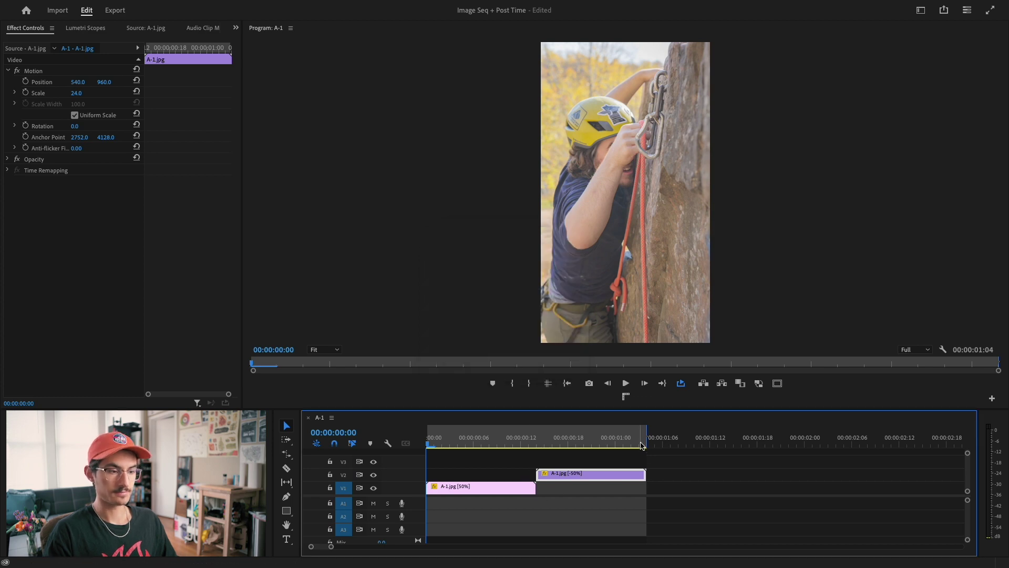
{"action": "key", "text": "space"}
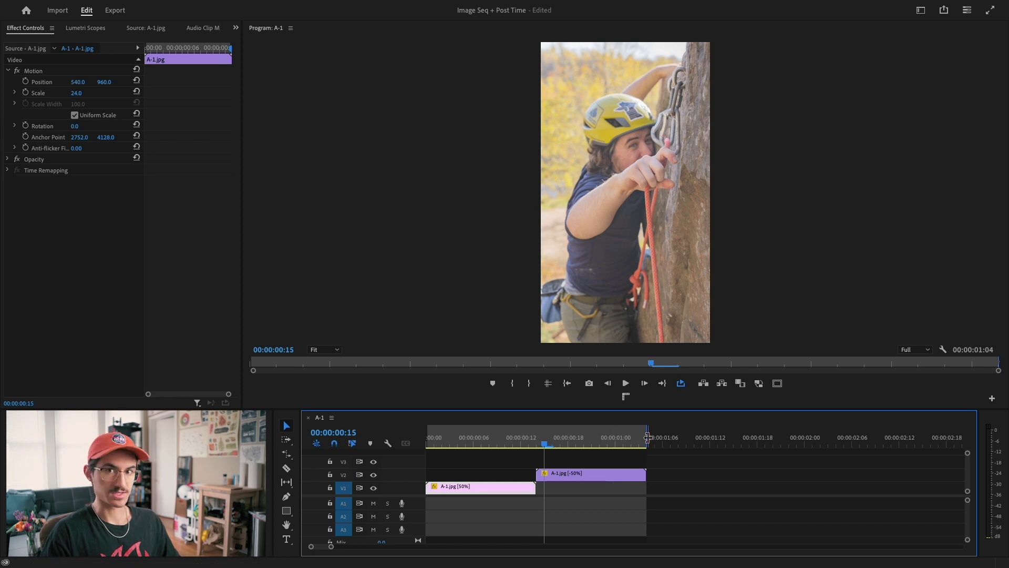
{"action": "left_click", "coordinate": [608, 472], "text": "shift"}
Nest the forward and reversed clips into a sequence named 1
{"action": "right_click", "coordinate": [511, 491]}
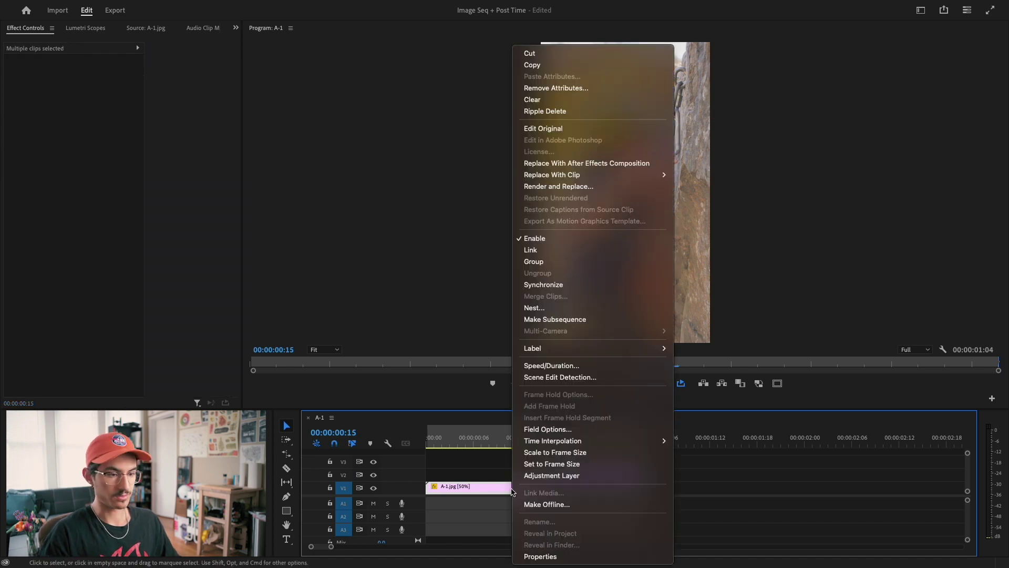
{"action": "left_click", "coordinate": [547, 308]}
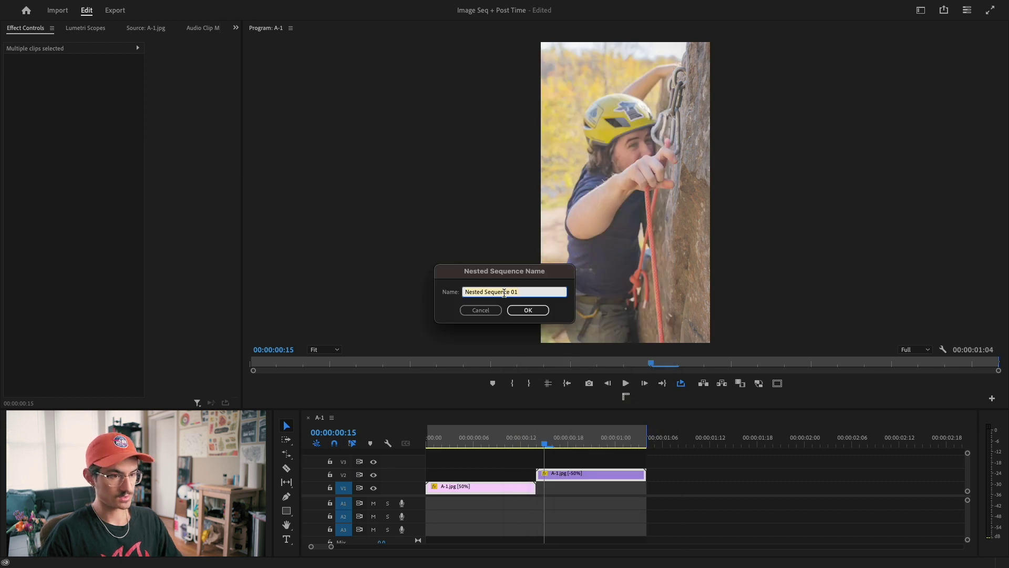
{"action": "type", "text": "1"}
{"action": "key", "text": "Return"}
Duplicate nest 1 twice on V1 for three repeats, then zoom the timeline out
{"action": "left_click", "coordinate": [542, 488]}
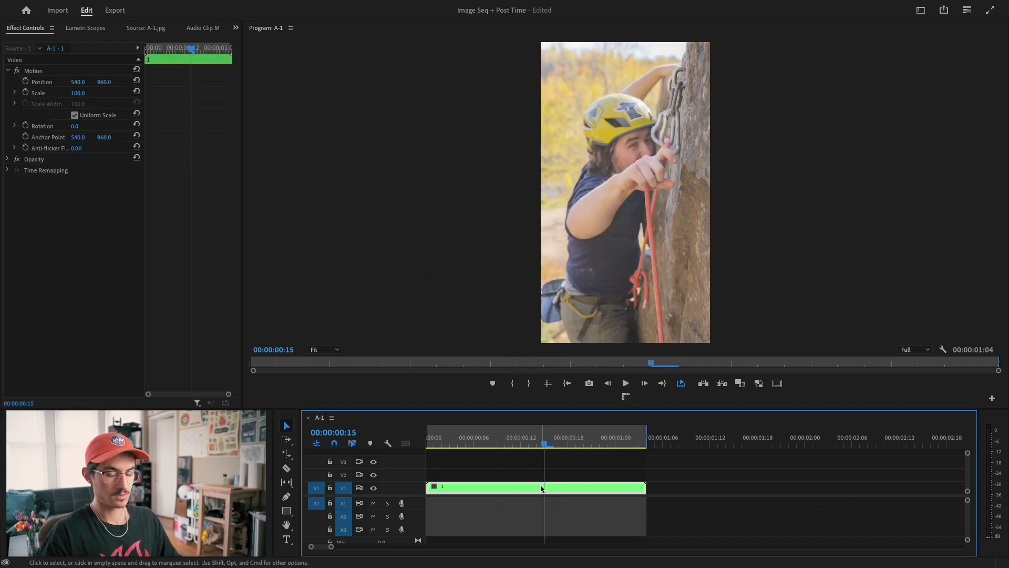
{"action": "left_click_drag", "start_coordinate": [524, 491], "coordinate": [726, 489]}
{"action": "left_click_drag", "start_coordinate": [663, 491], "coordinate": [883, 488]}
{"action": "key", "text": "minus"}
{"action": "key", "text": "minus"}
{"action": "key", "text": "minus"}
{"action": "key", "text": "minus"}
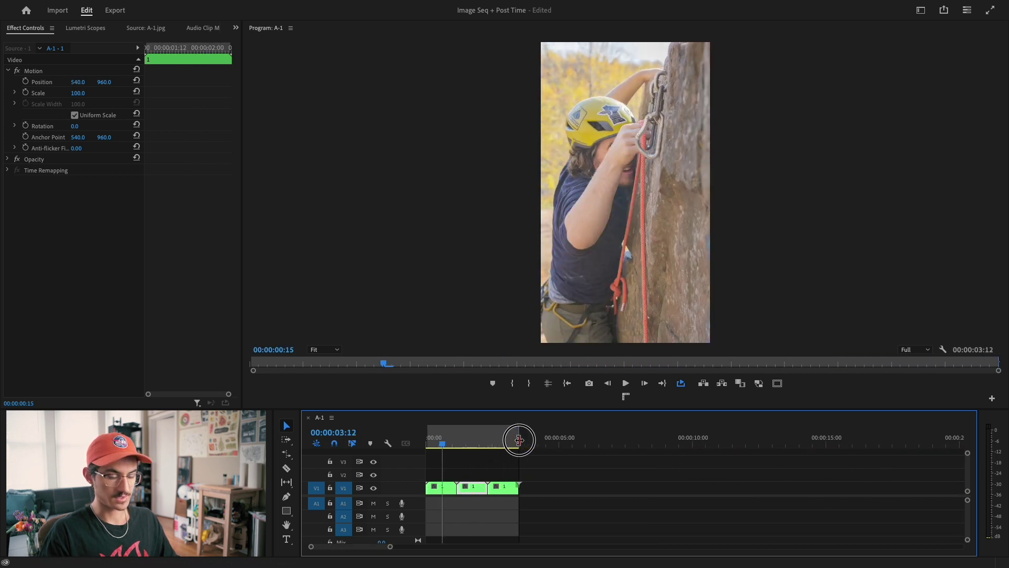
{"action": "left_click", "coordinate": [443, 443]}
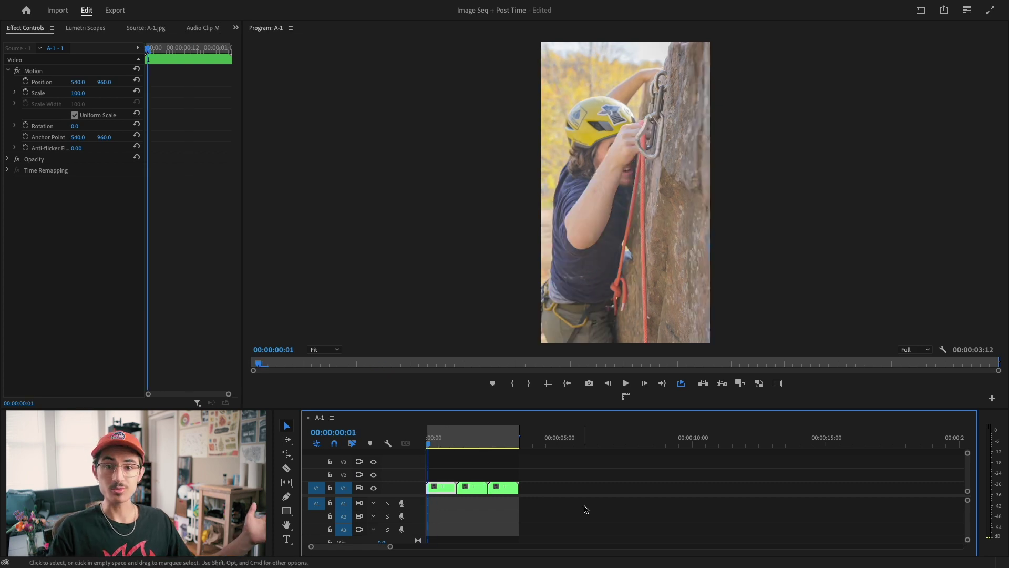